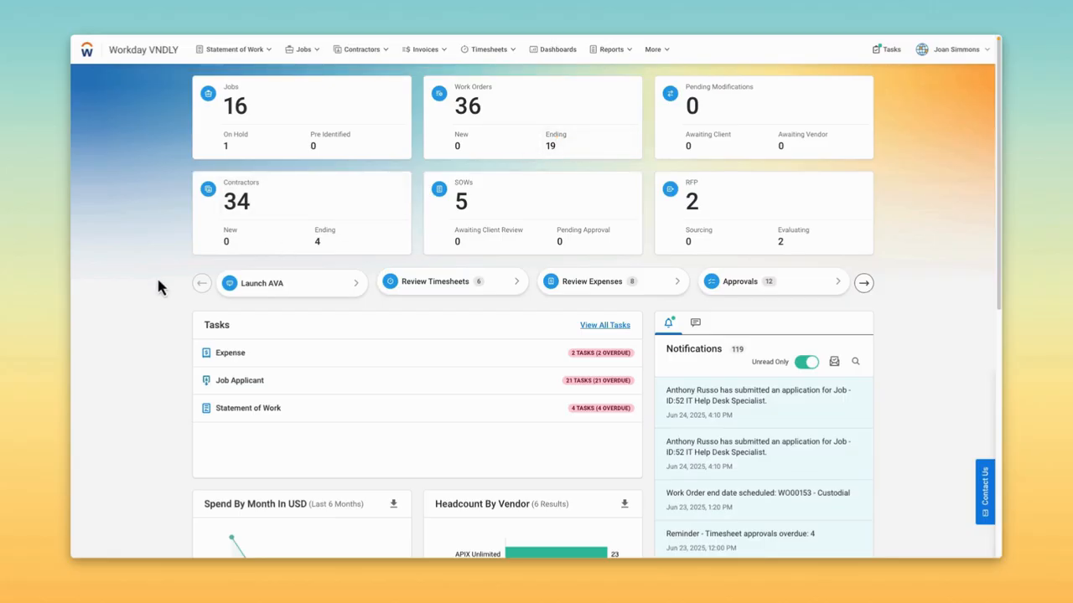
Review the home dashboard's tasks, notifications, monthly spend and vendor headcount charts, and favorite reports.
scroll(157, 281, "down", 3)
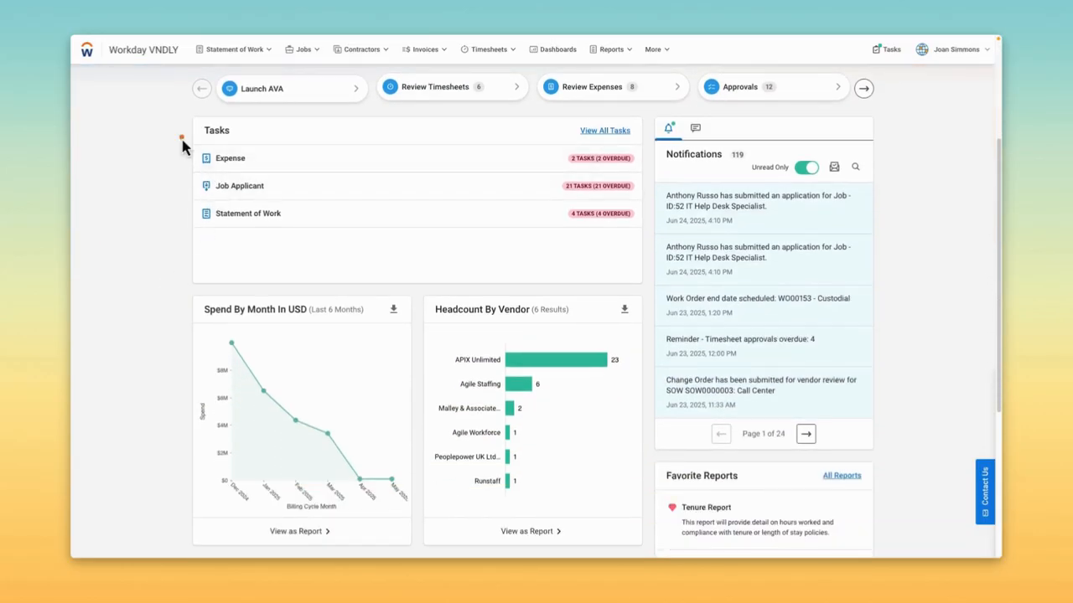
mouse_move(178, 112)
left_mouse_down()
mouse_move(502, 249)
mouse_move(650, 296)
left_mouse_up()
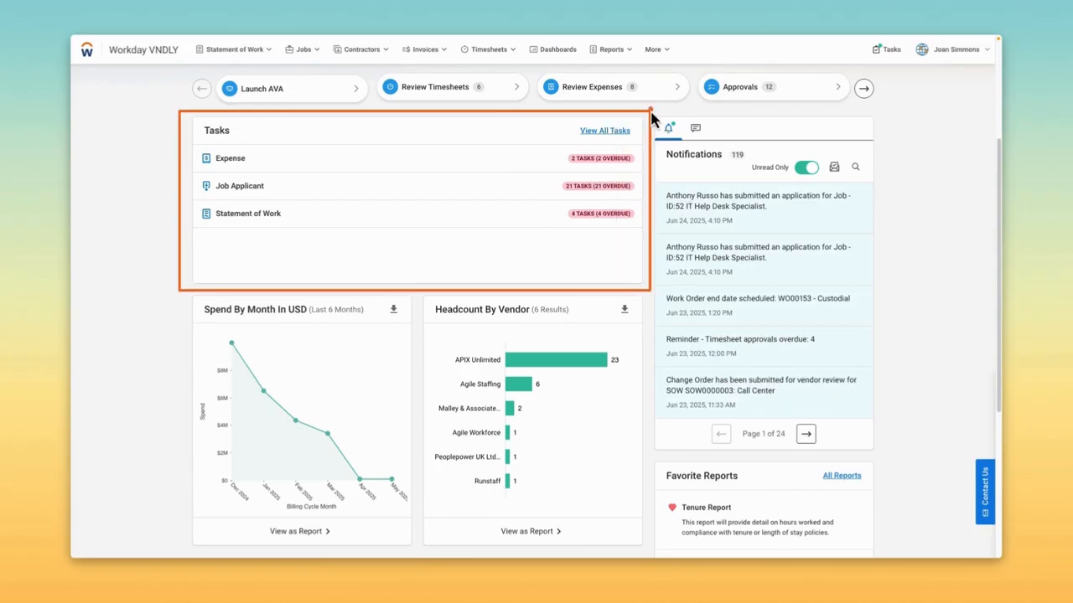
mouse_move(651, 111)
left_mouse_down()
mouse_move(779, 236)
mouse_move(827, 378)
mouse_move(891, 464)
mouse_move(883, 460)
left_mouse_up()
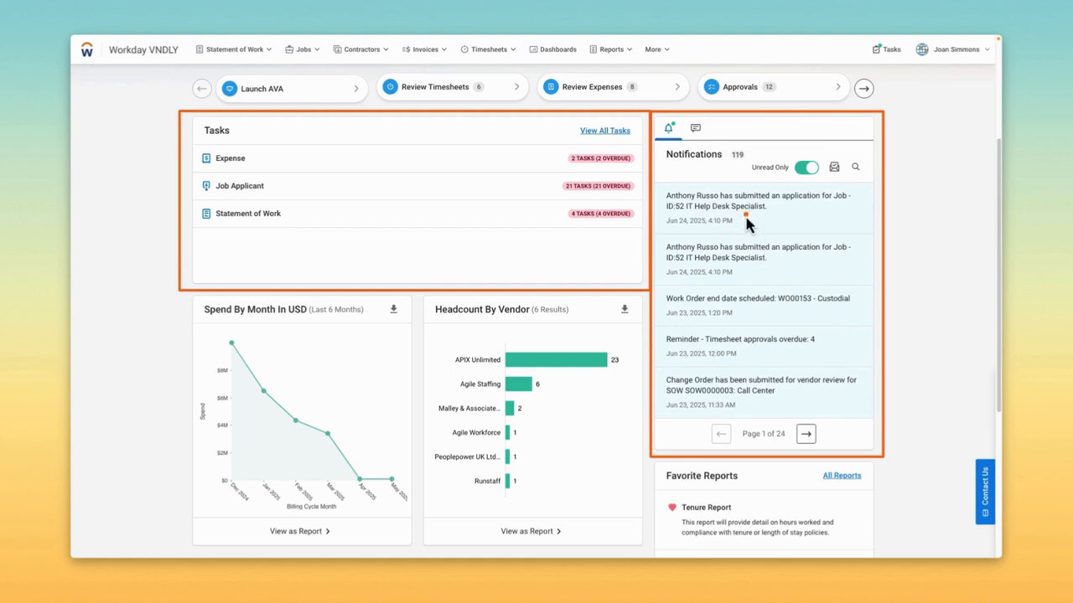
key("Escape")
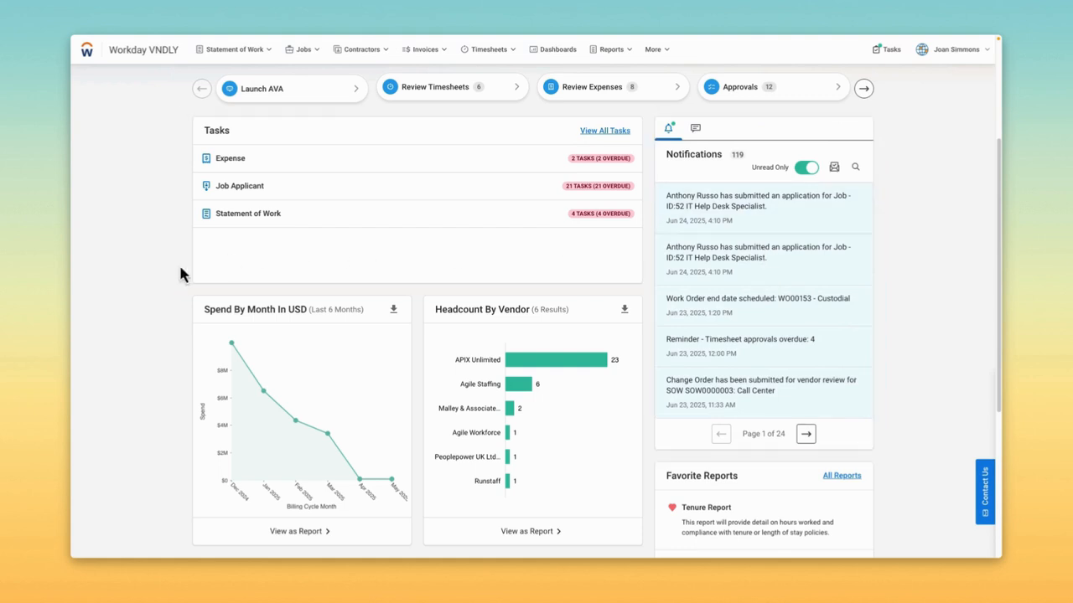
scroll(165, 279, "down", 2)
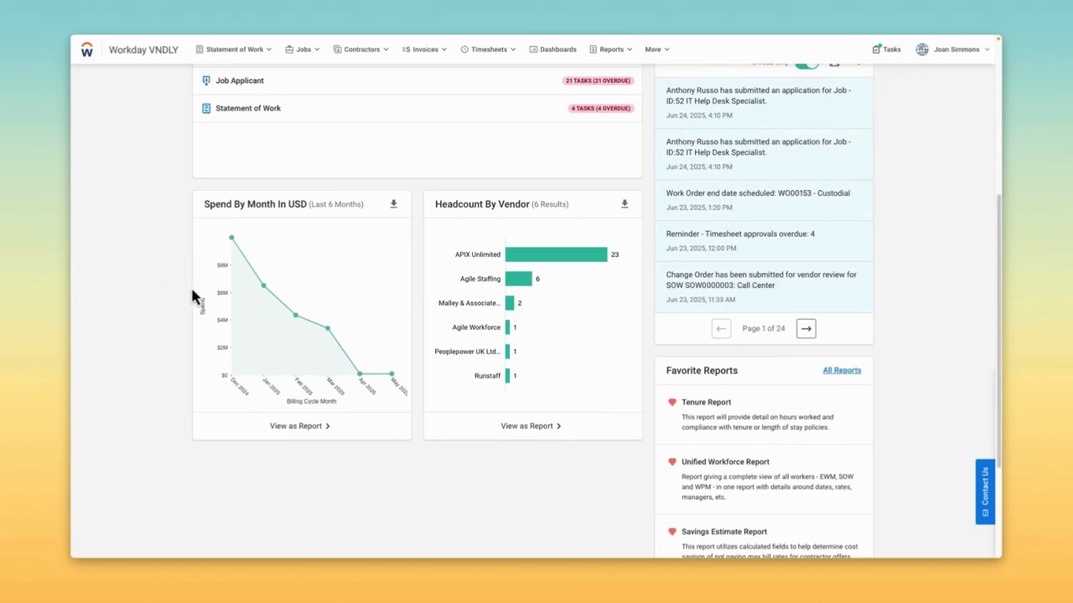
key("ctrl+a")
mouse_move(180, 187)
left_mouse_down()
mouse_move(560, 379)
mouse_move(659, 451)
left_mouse_up()
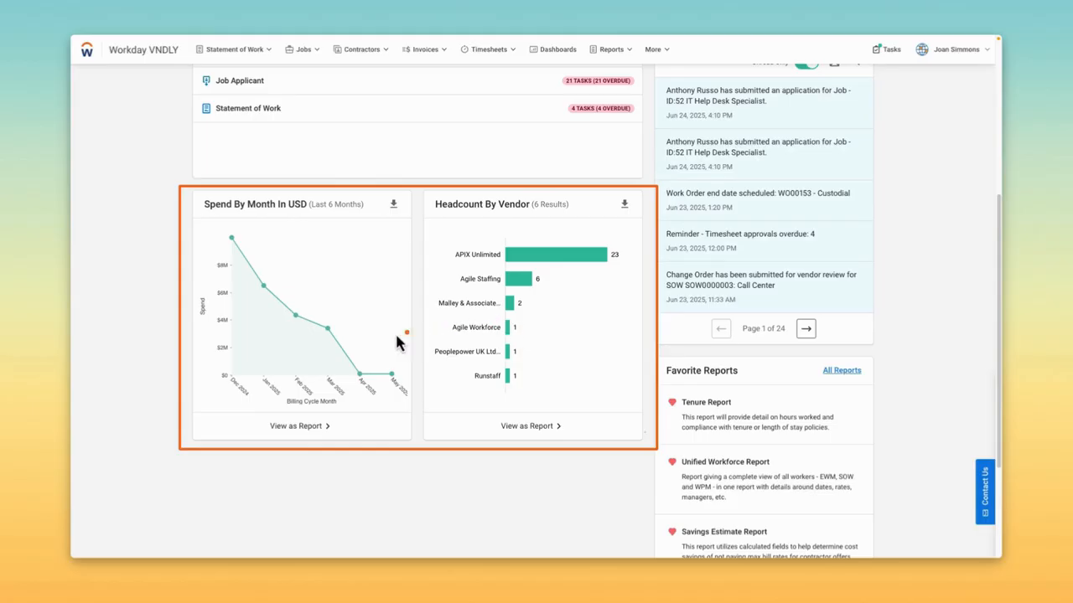
key("Escape")
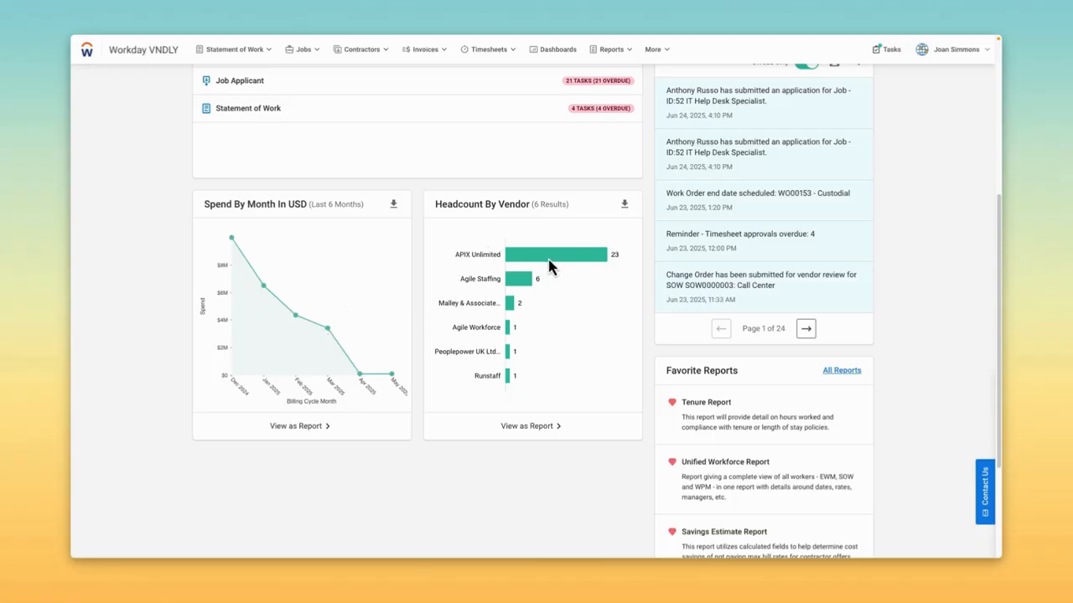
scroll(898, 355, "down", 1)
scroll(768, 349, "down", 2)
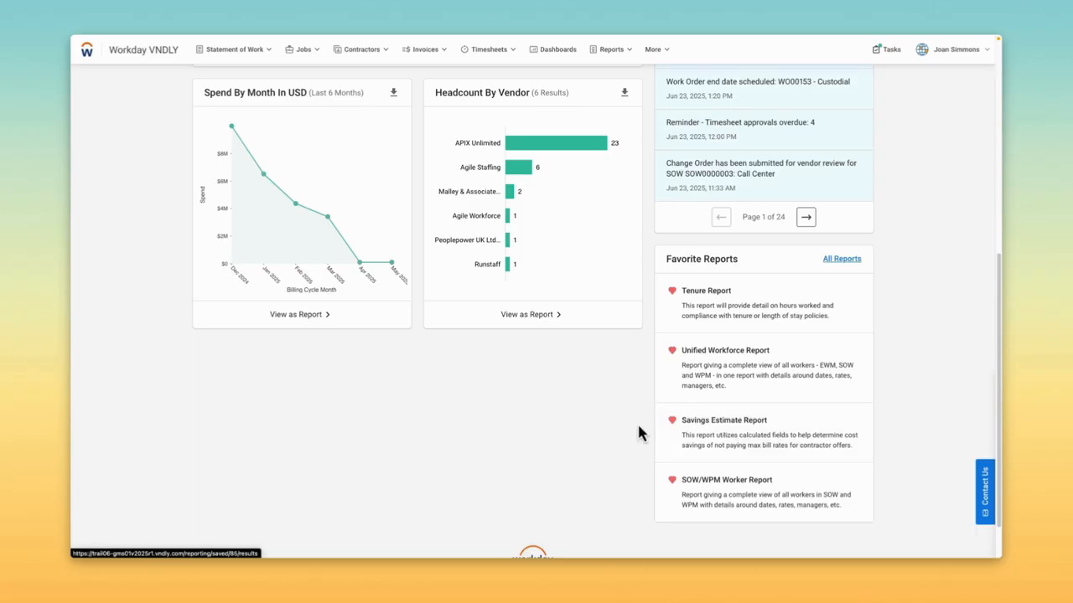
scroll(639, 422, "up", 5)
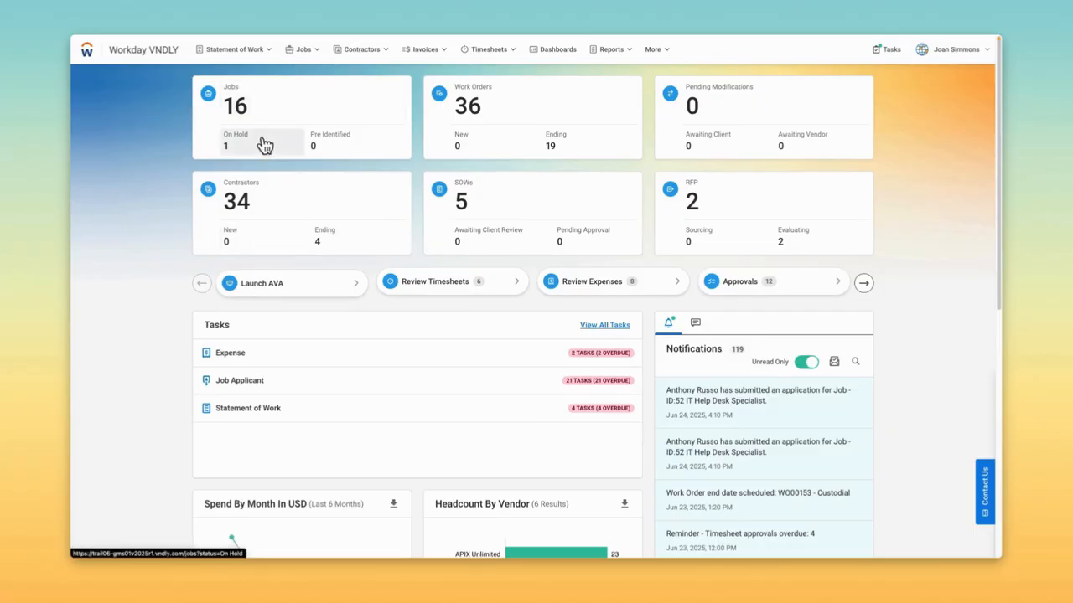
Open the full Jobs list from the home dashboard's job summary and look through the listed jobs.
left_click(294, 109)
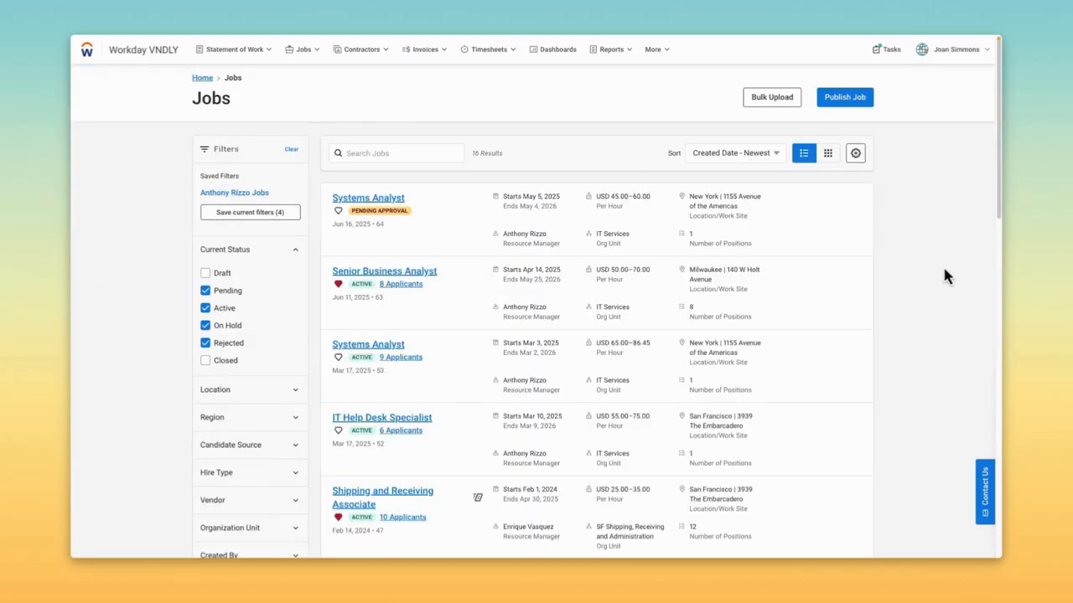
scroll(941, 273, "down", 2)
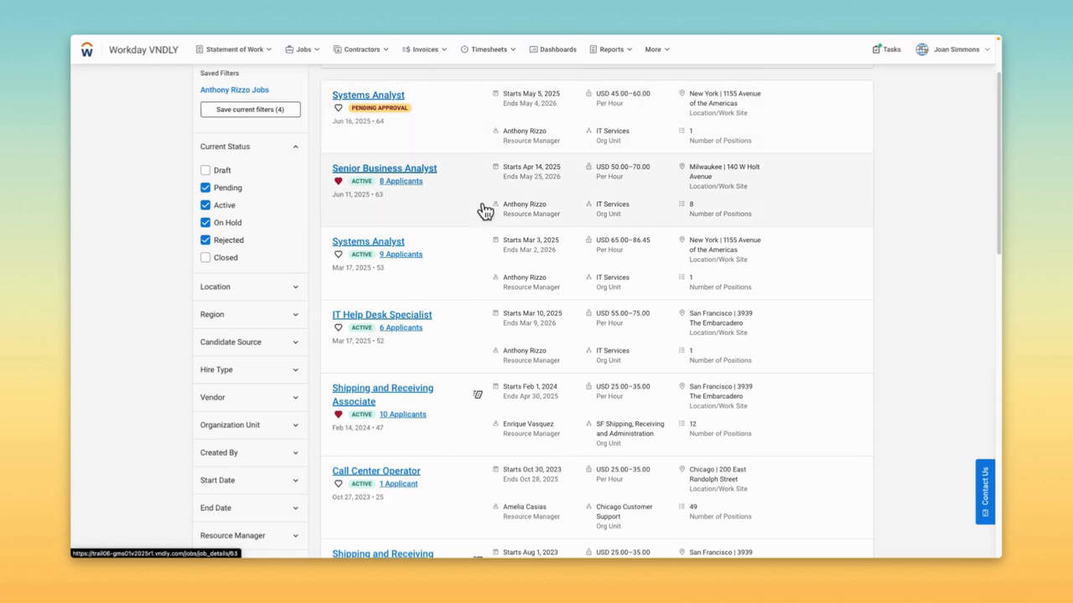
scroll(501, 228, "up", 1)
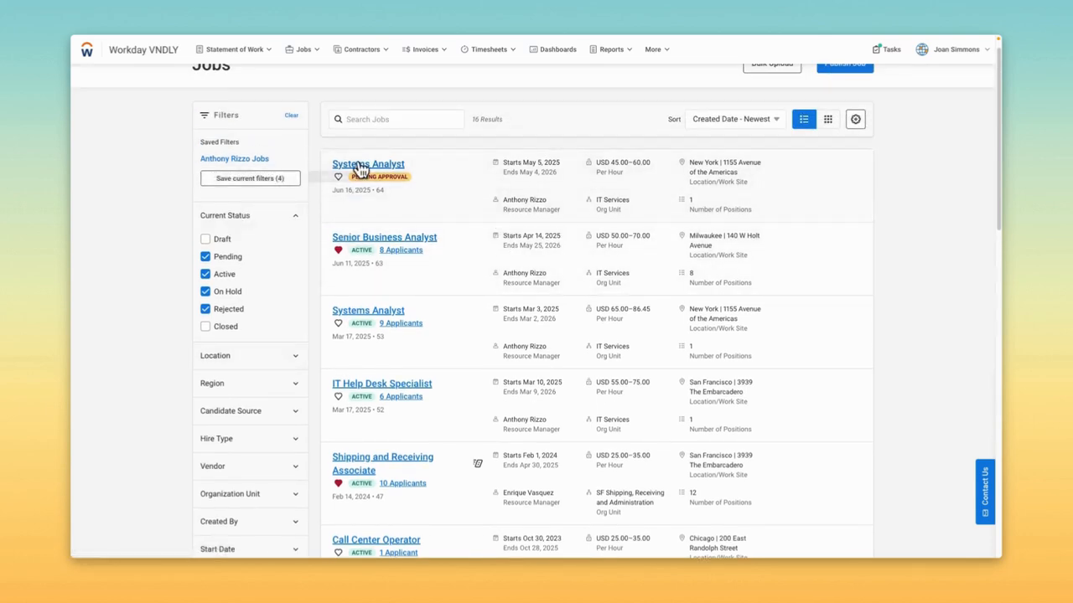
Show the jobs as cards and view which data points can be customized for the list, leaving them unchanged.
left_click(828, 121)
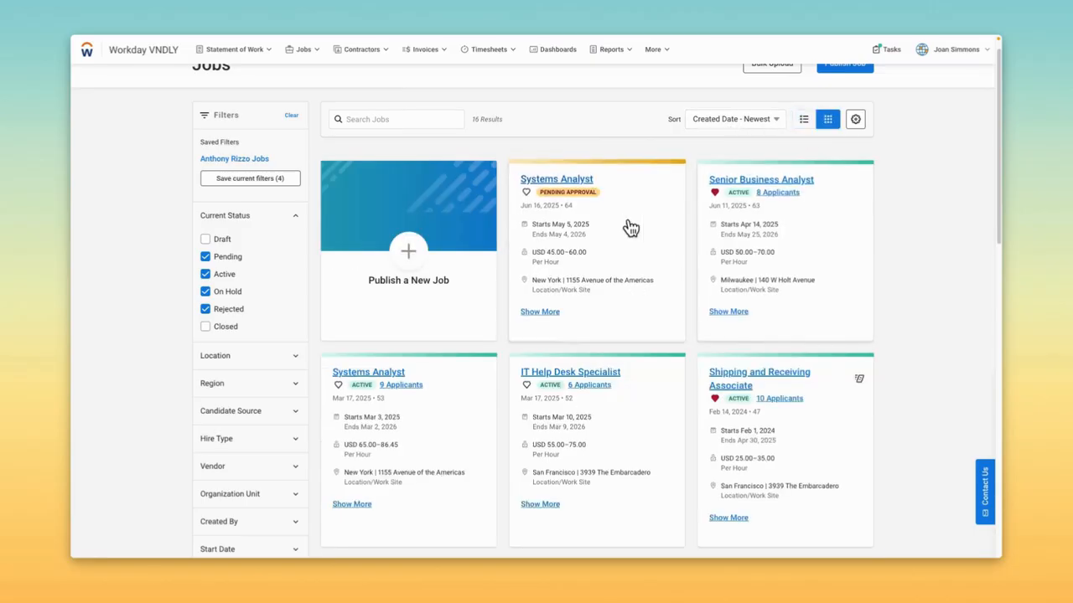
left_click(856, 122)
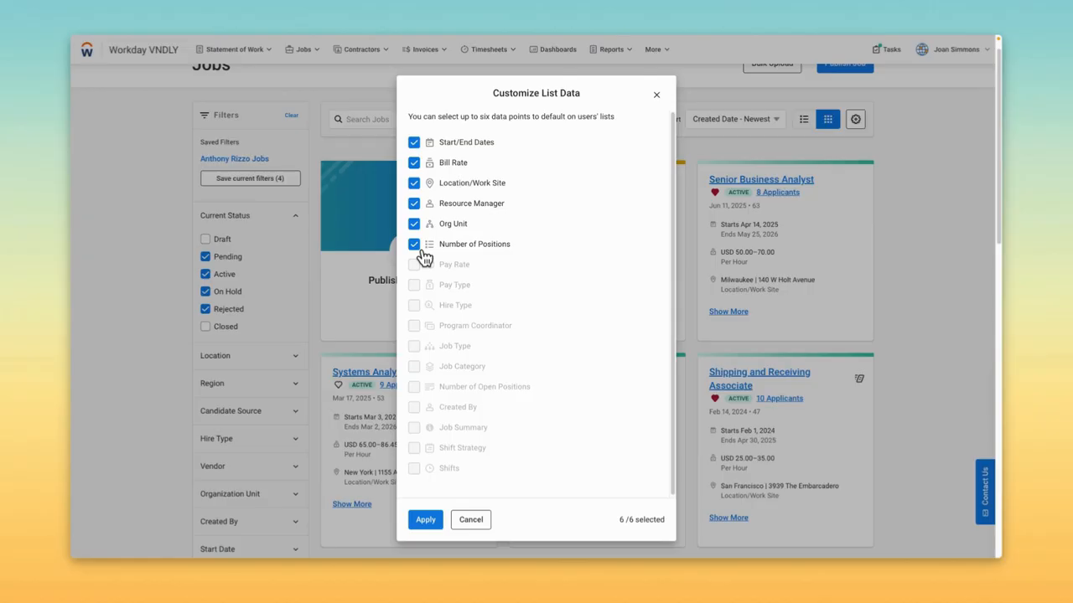
left_click(656, 96)
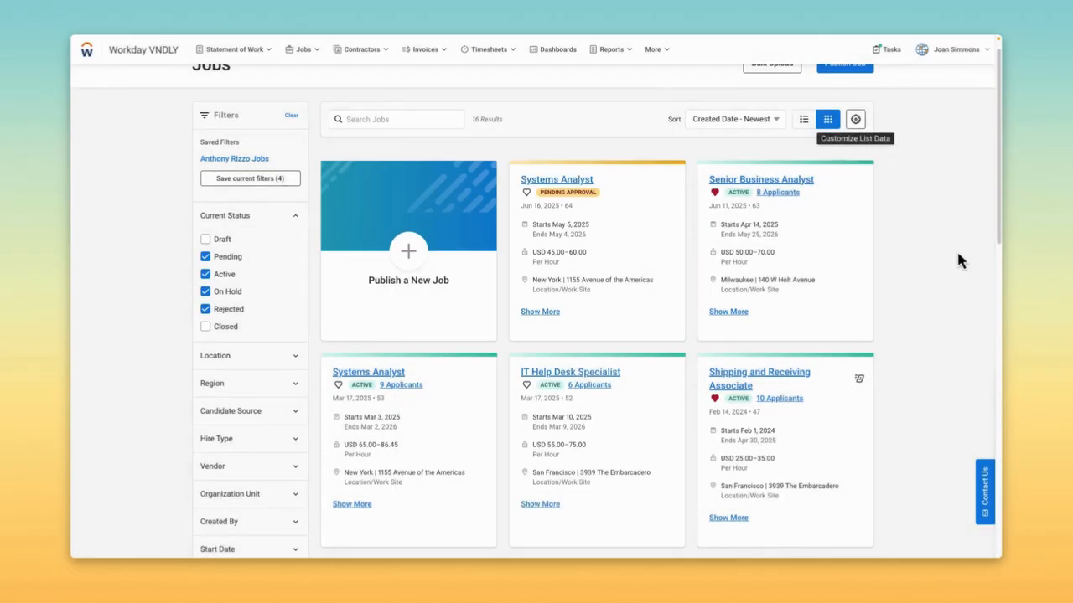
Open the active Senior Business Analyst job and review its details, budget amount, job status and vendor distributions.
left_click(749, 188)
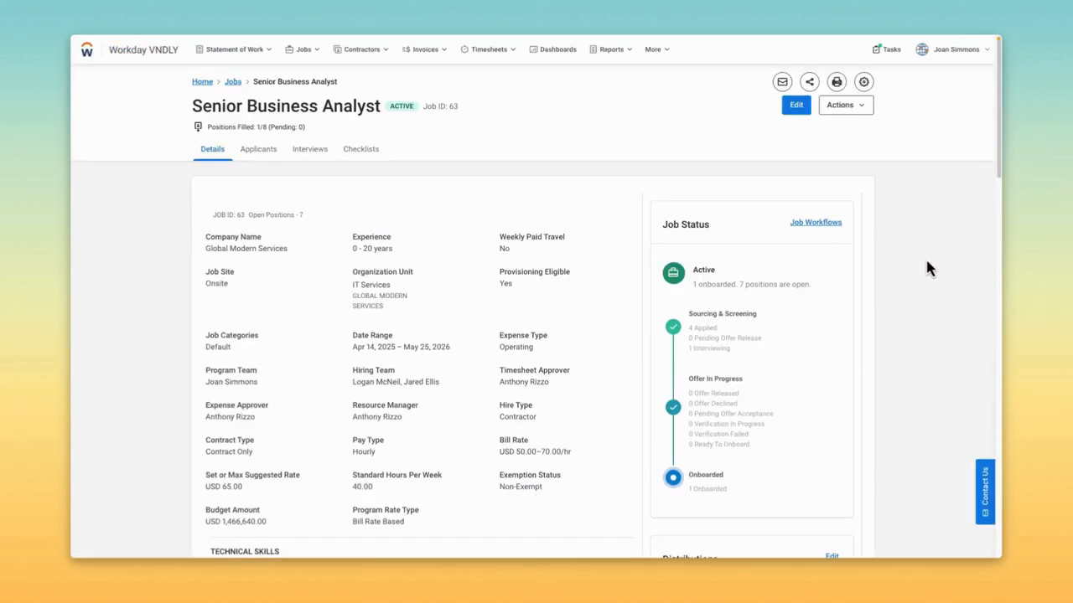
scroll(927, 267, "down", 2)
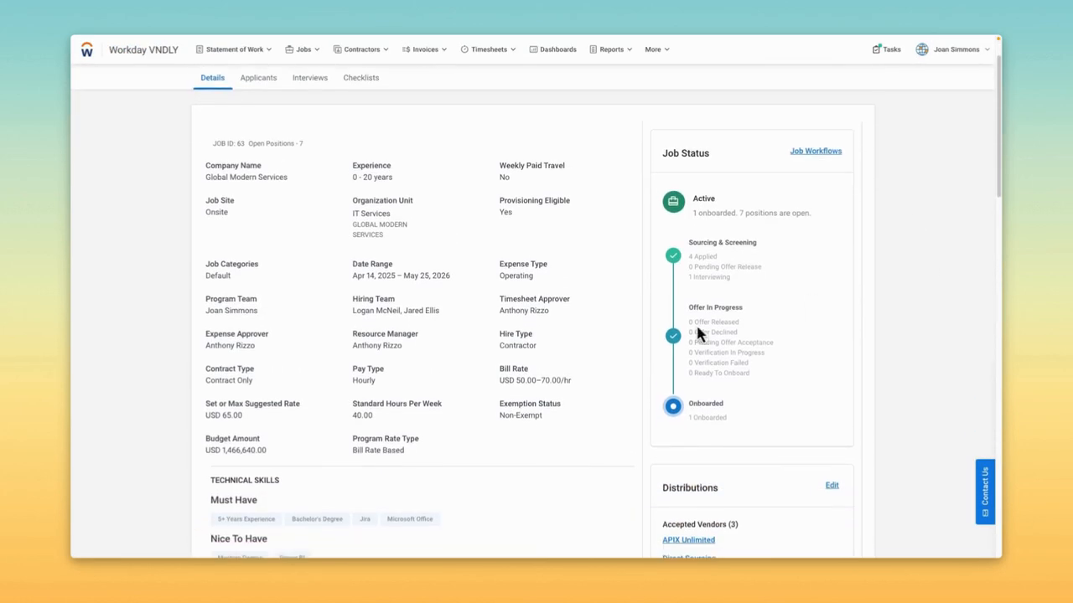
left_click_drag(183, 428, 284, 463)
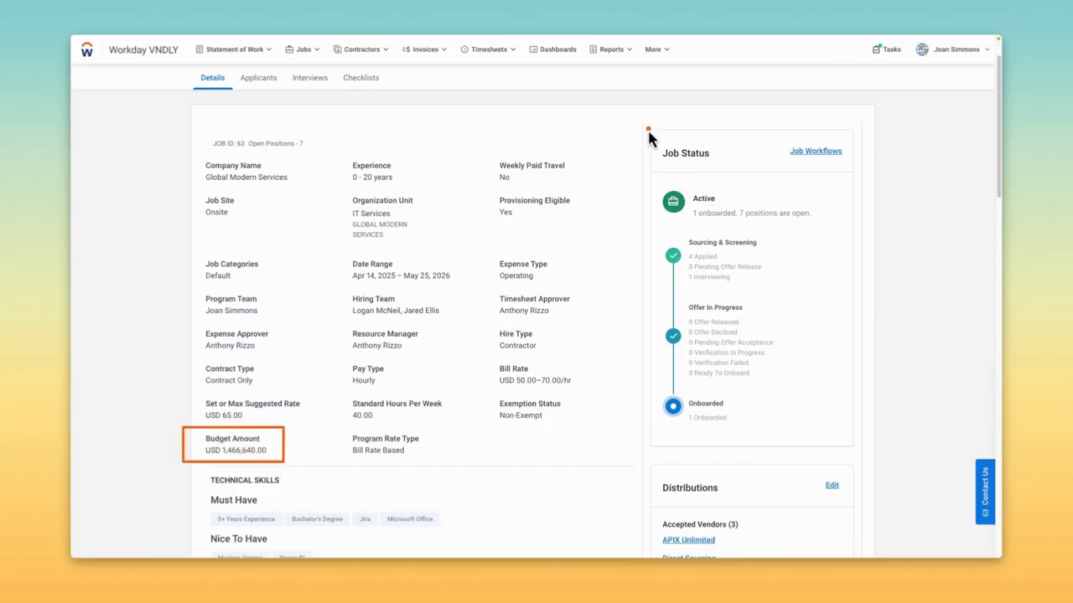
mouse_move(648, 129)
left_mouse_down()
mouse_move(757, 227)
mouse_move(865, 388)
mouse_move(858, 450)
left_mouse_up()
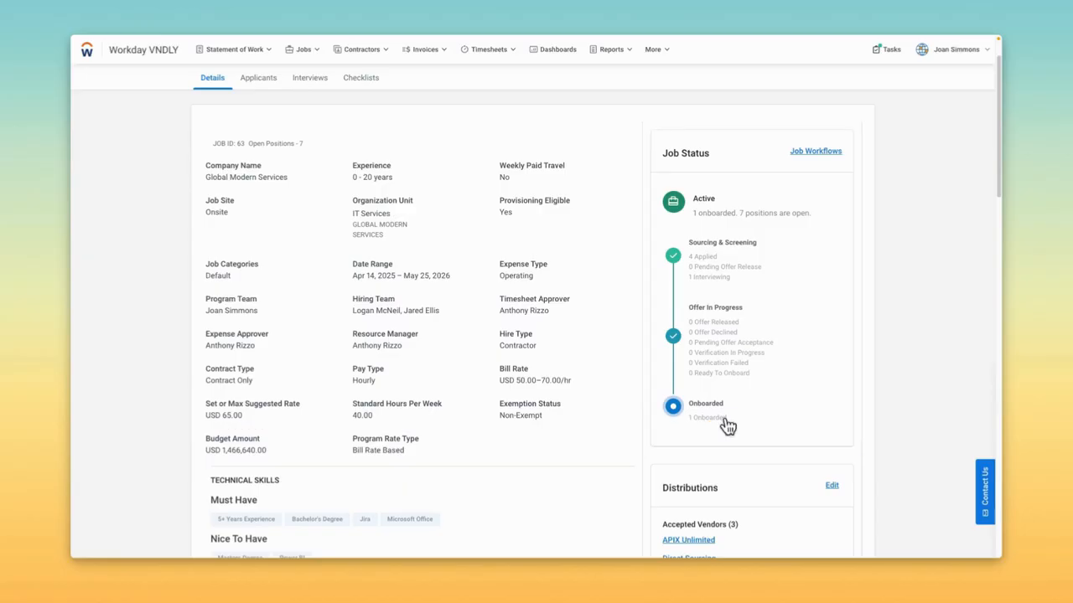
scroll(925, 369, "down", 3)
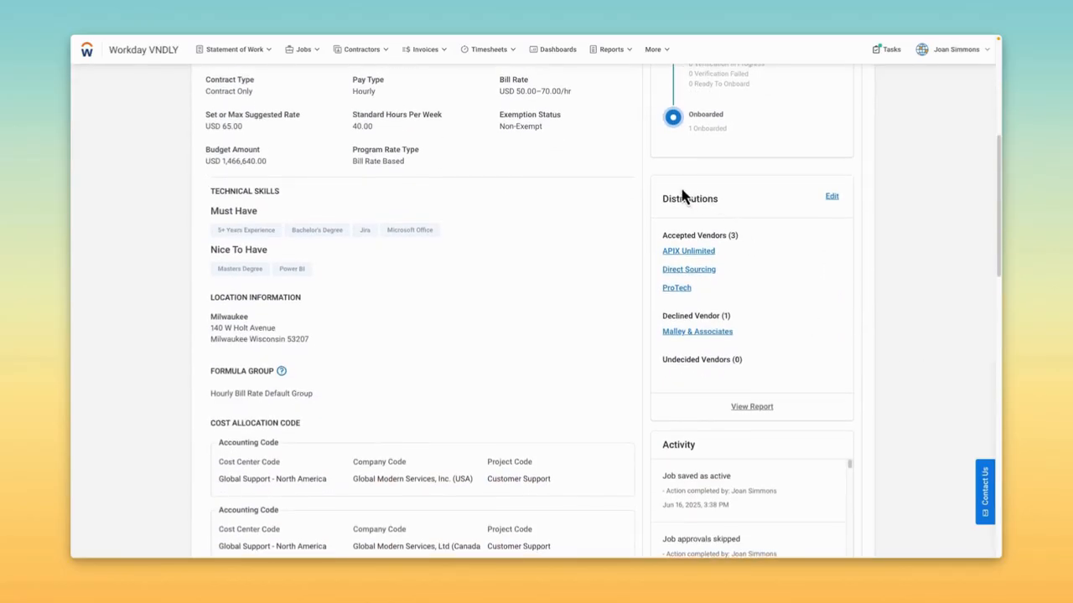
mouse_move(652, 175)
left_mouse_down()
mouse_move(715, 210)
mouse_move(857, 432)
left_mouse_up()
scroll(541, 291, "up", 5)
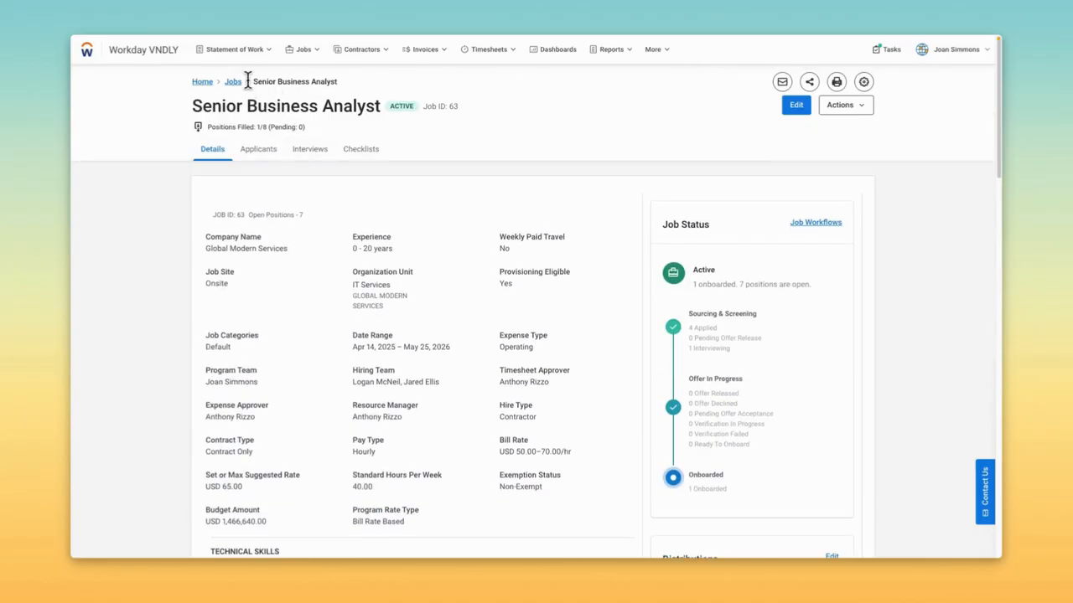
Return to Jobs in list view and start publishing a job by duplicating the recent Senior Business Analyst job.
left_click(239, 87)
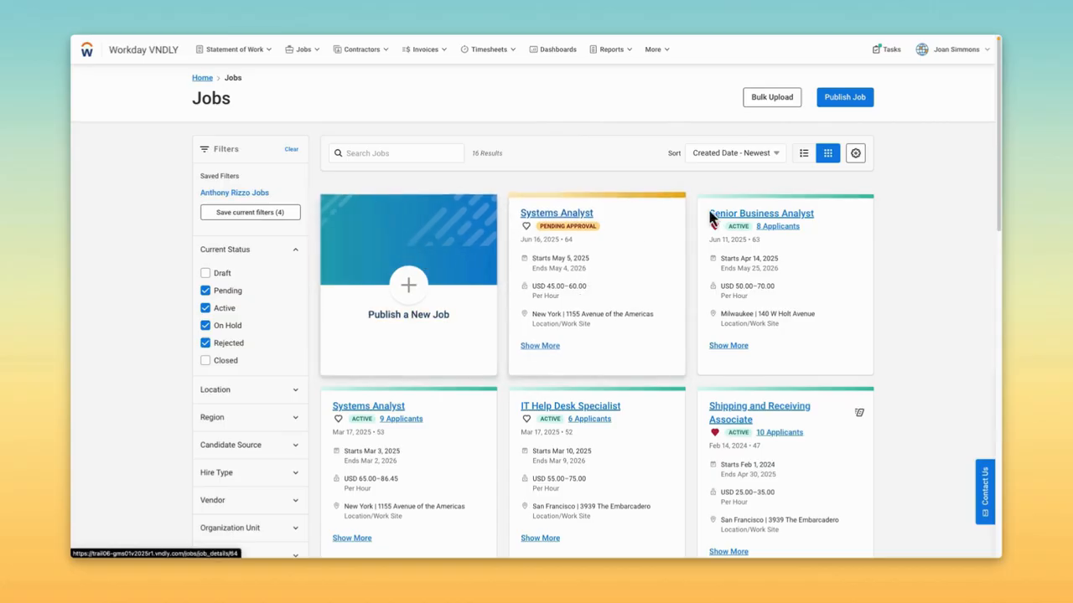
left_click(803, 152)
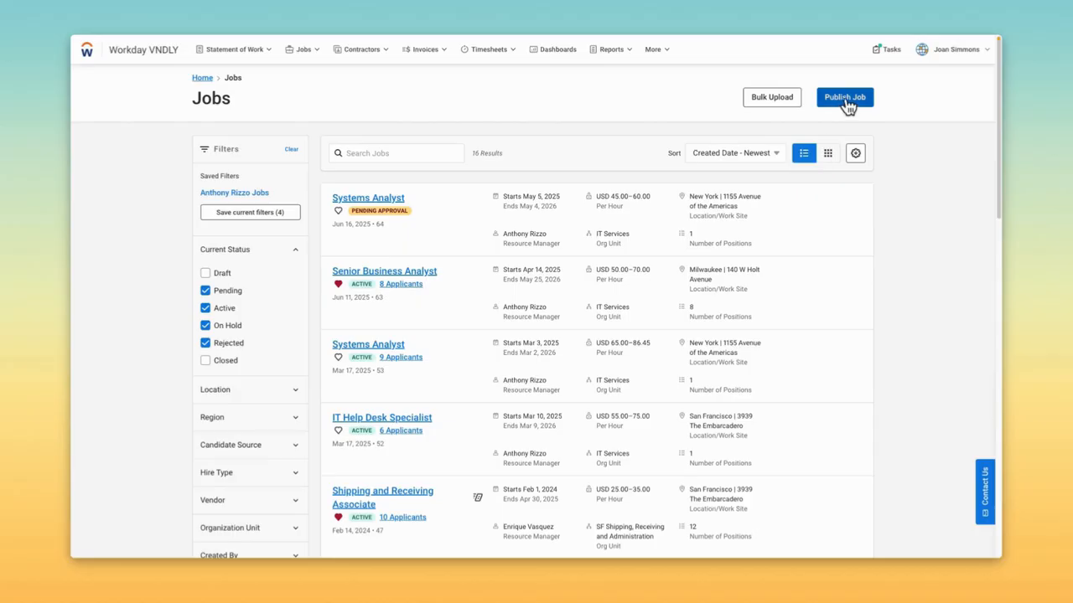
left_click(845, 102)
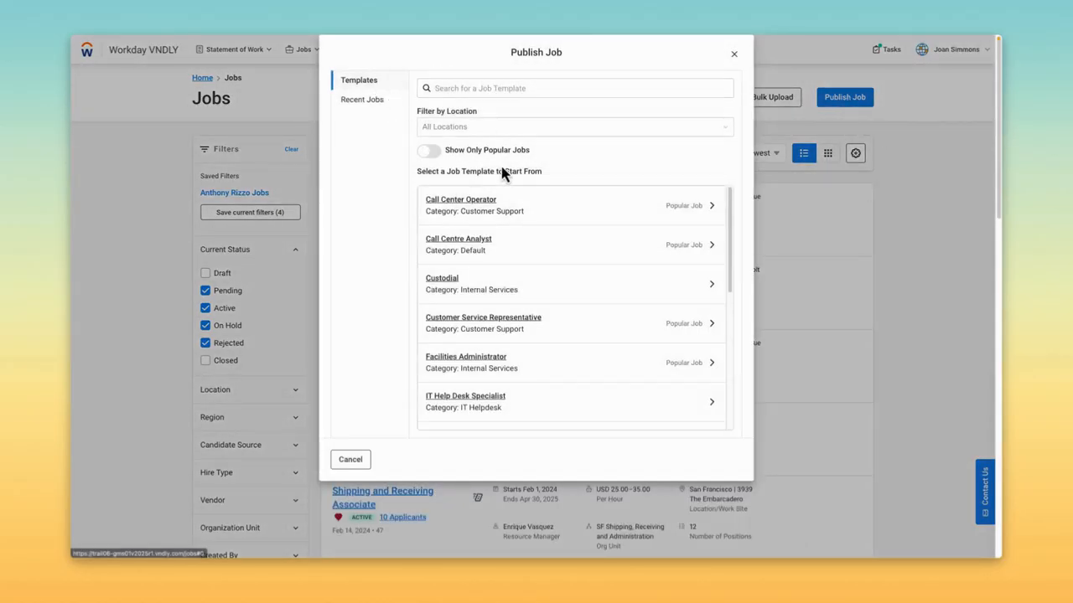
left_click(365, 101)
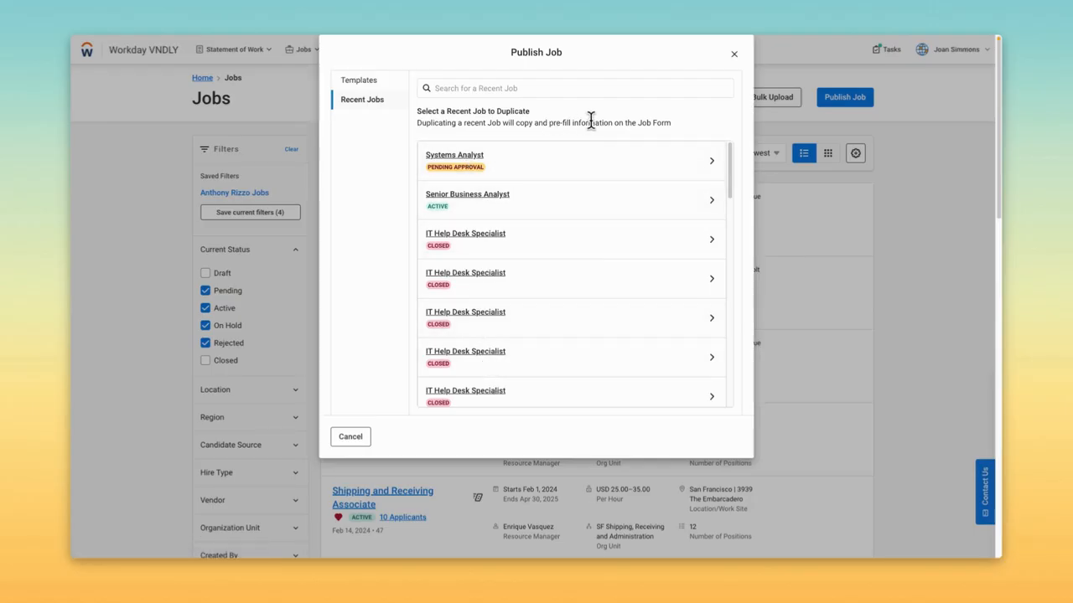
left_click(454, 204)
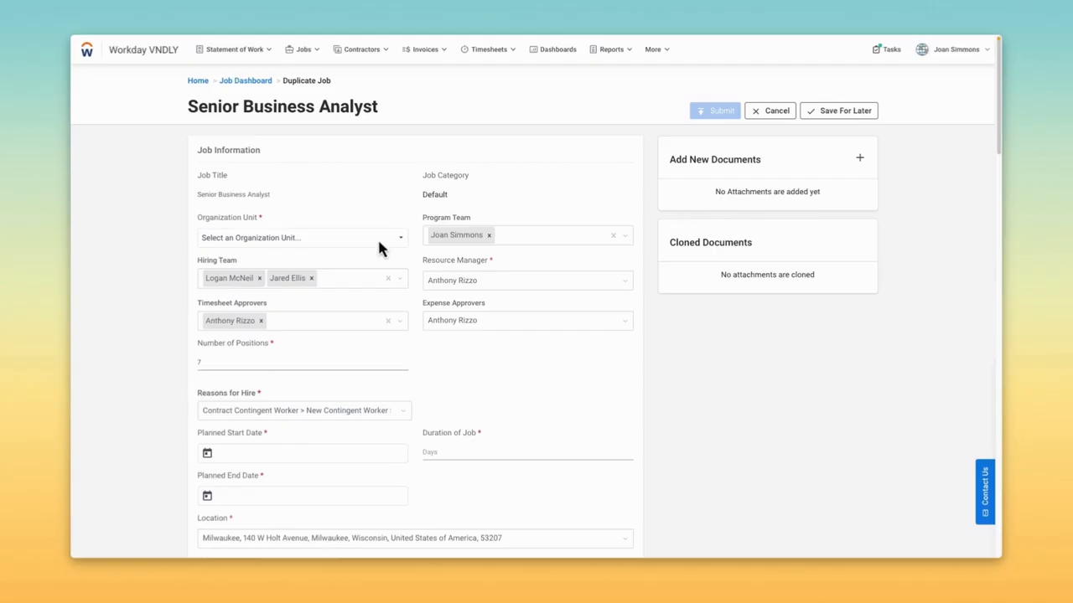
Look over the pre-filled duplicate job form and set the planned start date to Jun 30, 2025.
scroll(160, 280, "down", 4)
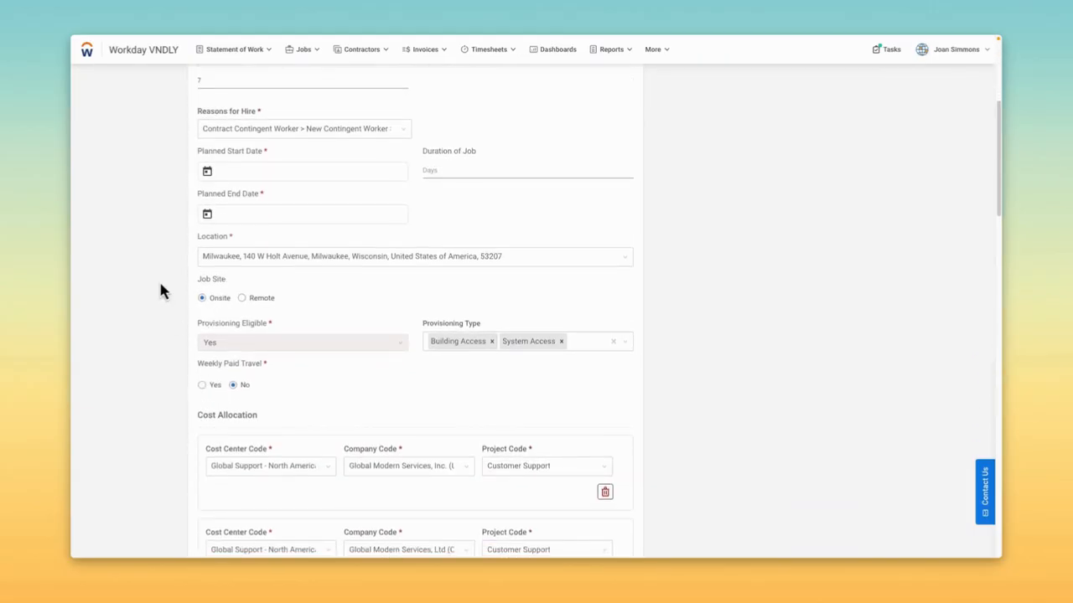
scroll(160, 285, "up", 4)
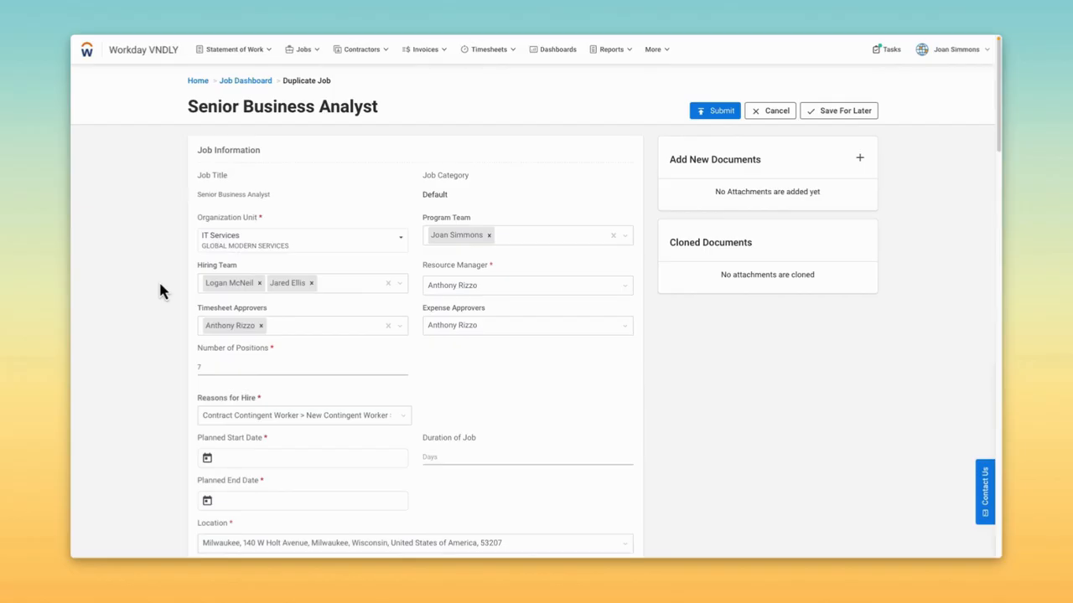
scroll(158, 280, "down", 1)
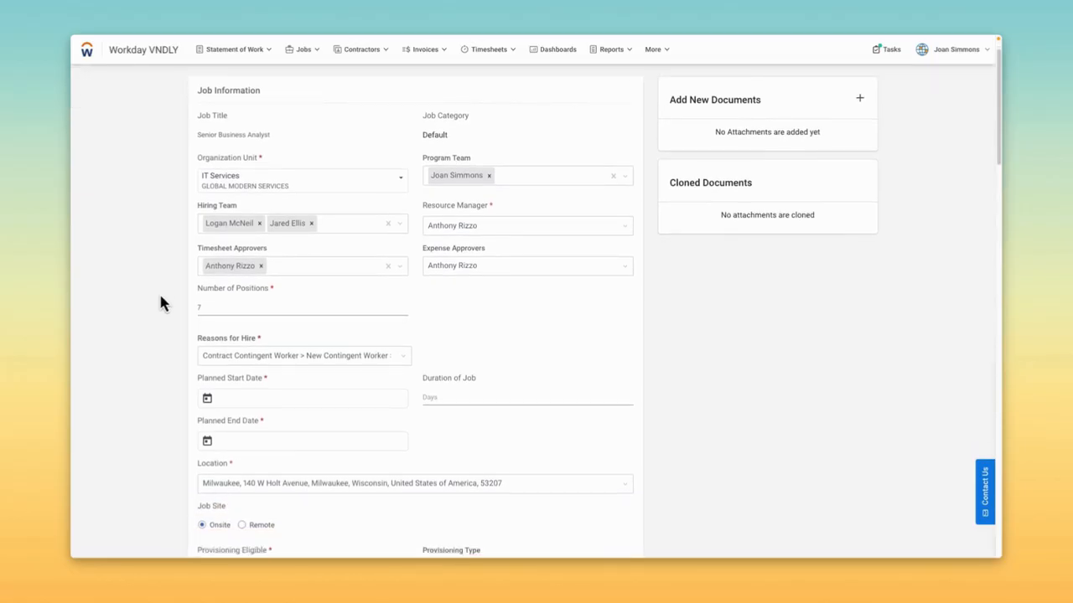
left_click(237, 398)
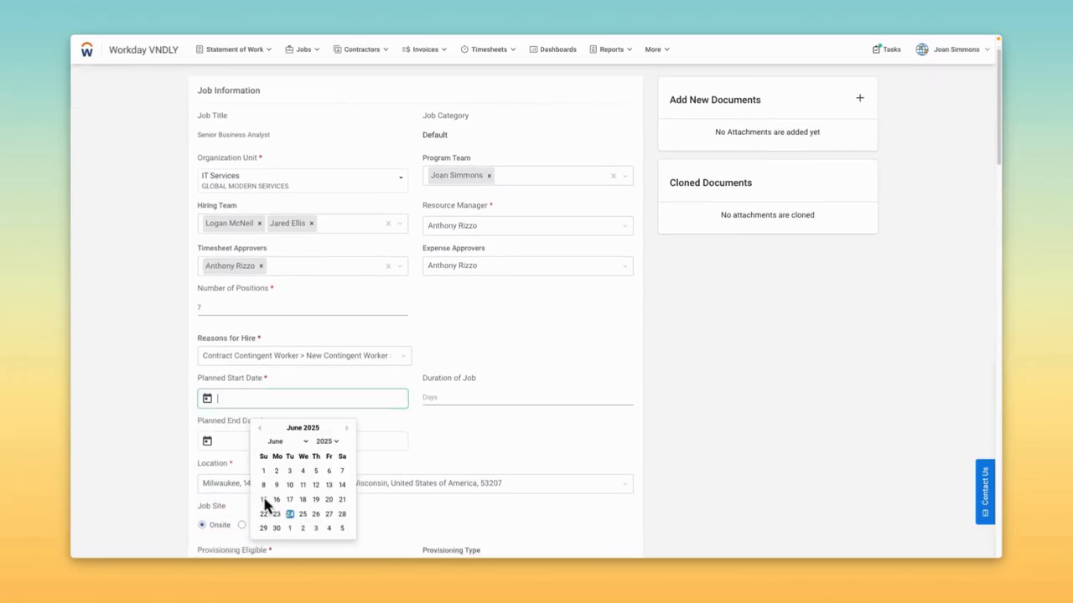
left_click(276, 528)
Set the duplicate job's planned end date to Jul 25, 2025.
left_click(271, 441)
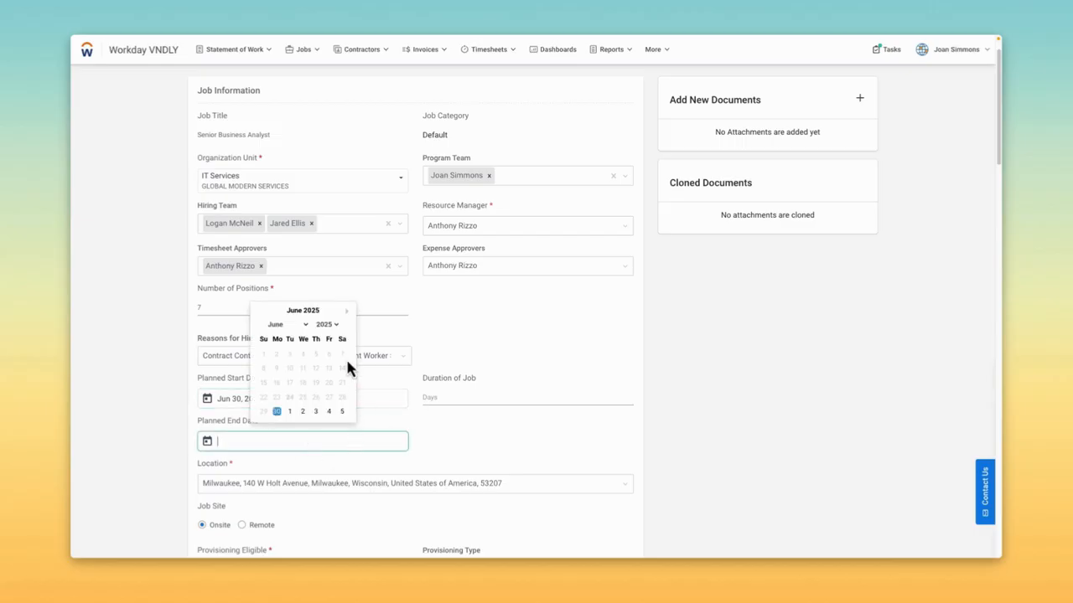
left_click(348, 315)
left_click(349, 315)
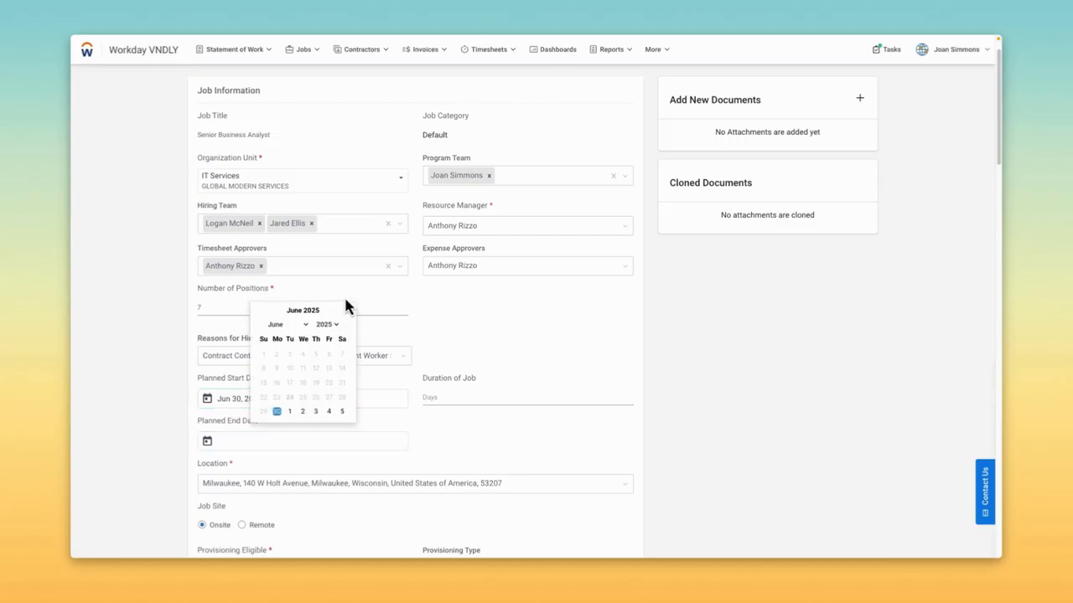
left_click(346, 311)
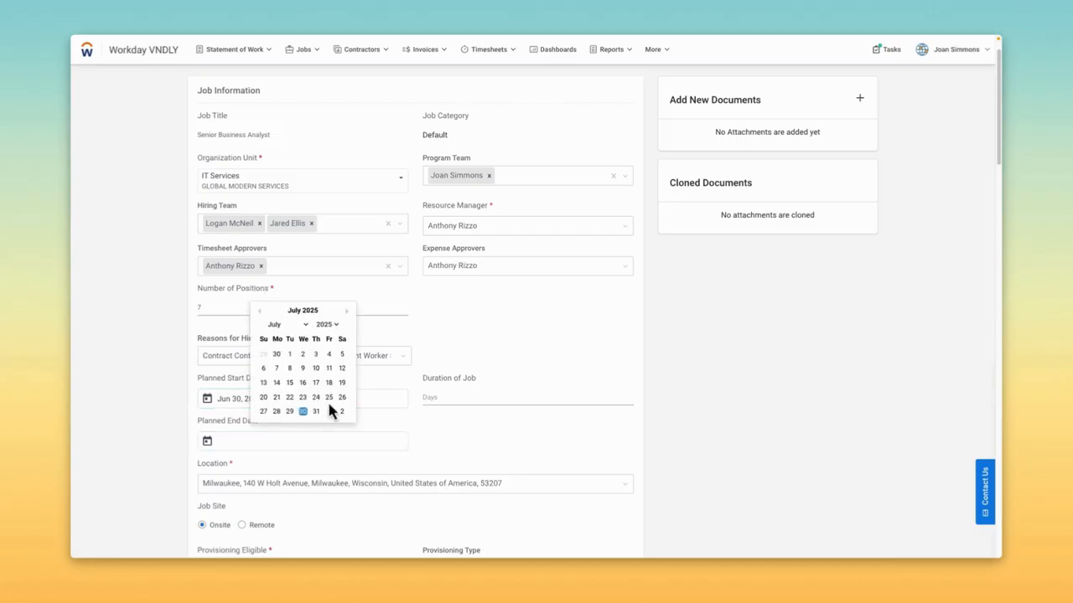
left_click(329, 398)
scroll(680, 364, "up", 2)
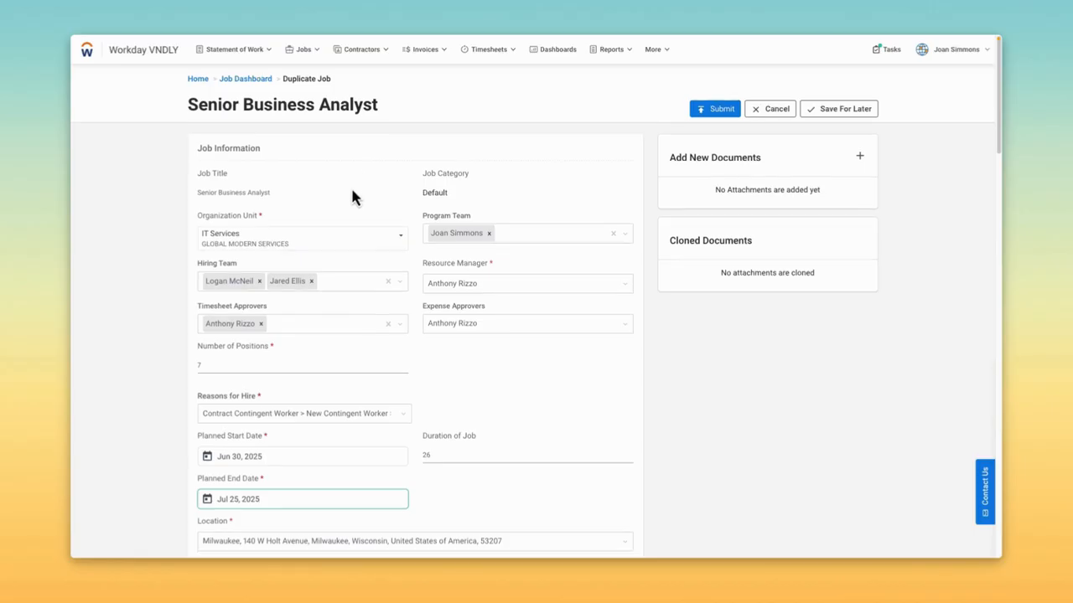
scroll(351, 186, "down", 3)
scroll(350, 186, "up", 1)
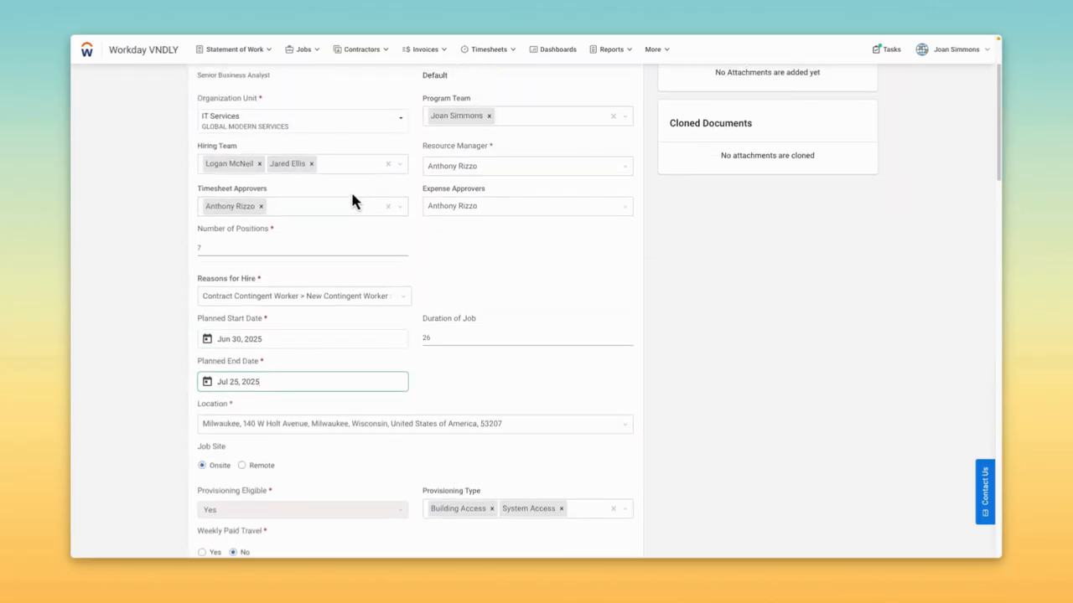
Set Systems Access Required? to Yes in the duplicate job's custom fields.
left_click_drag(186, 87, 648, 240)
scroll(309, 232, "down", 3)
scroll(302, 240, "down", 2)
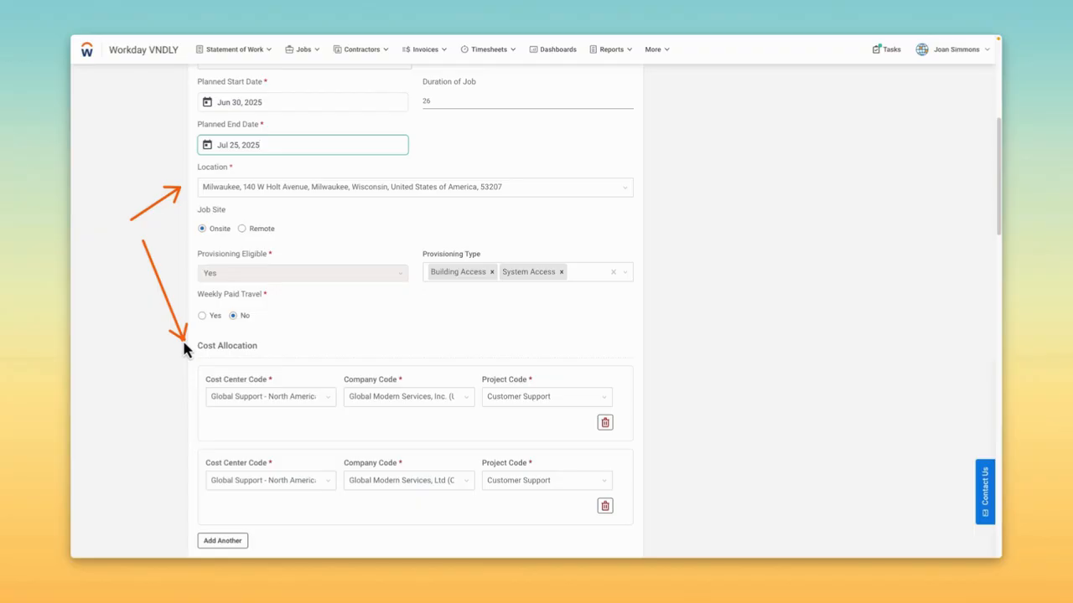
scroll(145, 320, "down", 4)
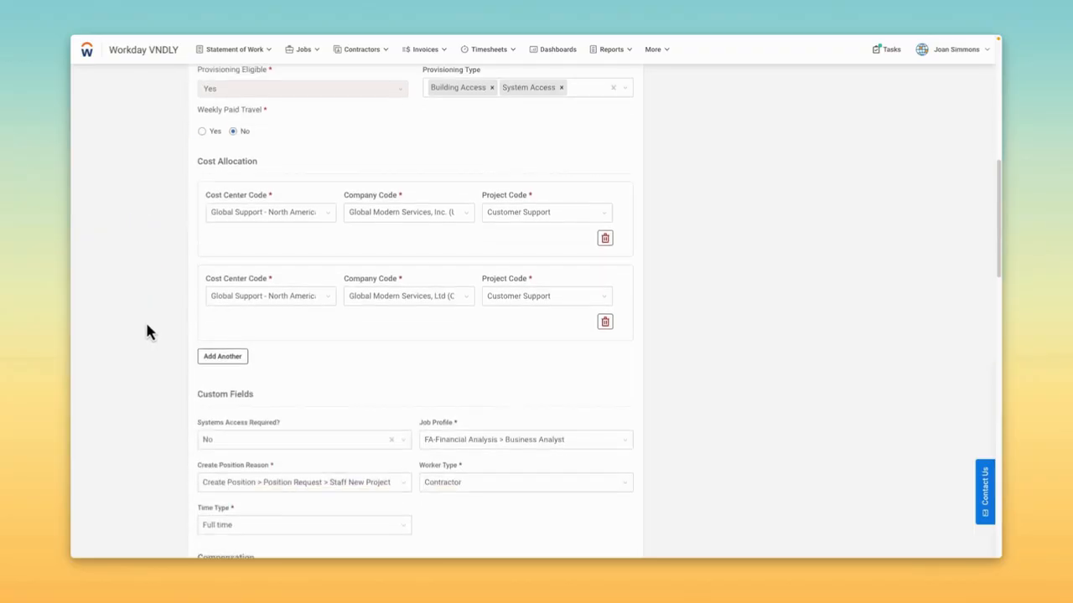
scroll(146, 326, "down", 2)
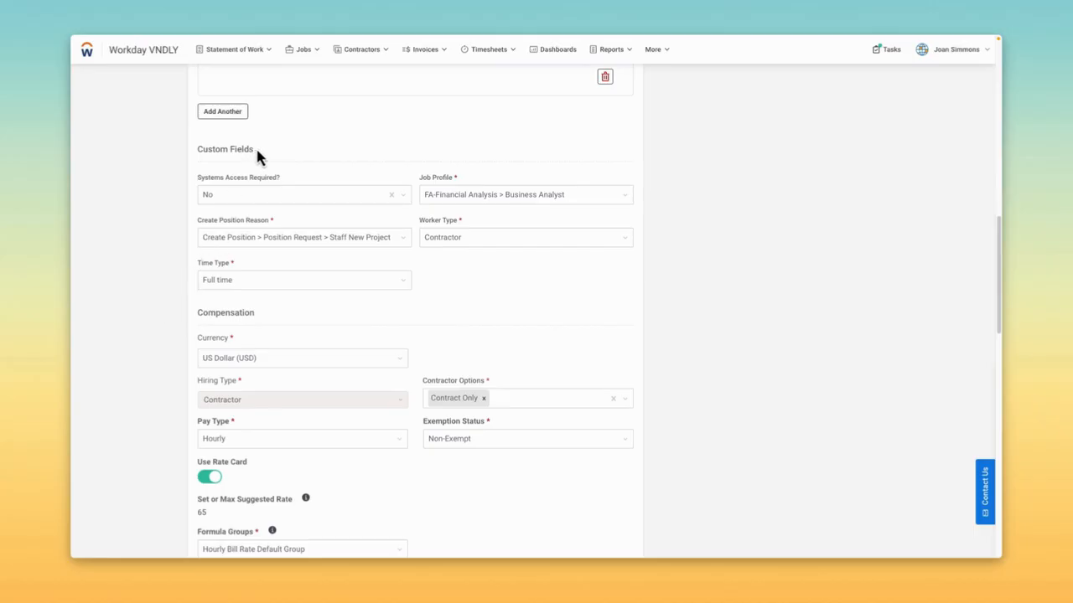
left_click(257, 202)
left_click(256, 238)
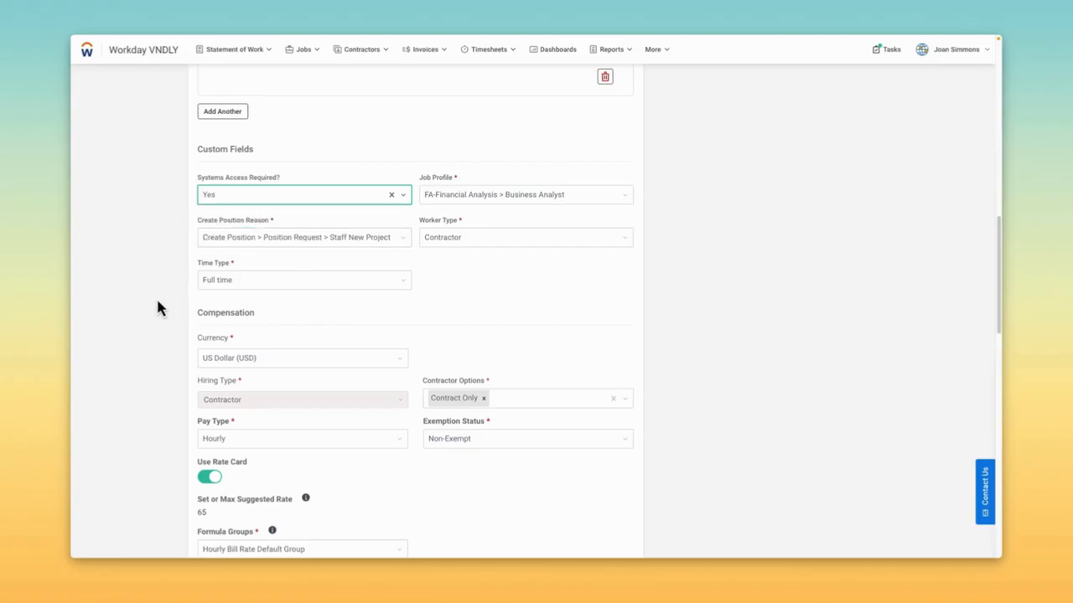
Review the duplicate job's compensation, rate card, budget calculator, job requirements, description and connector details.
scroll(159, 308, "down", 2)
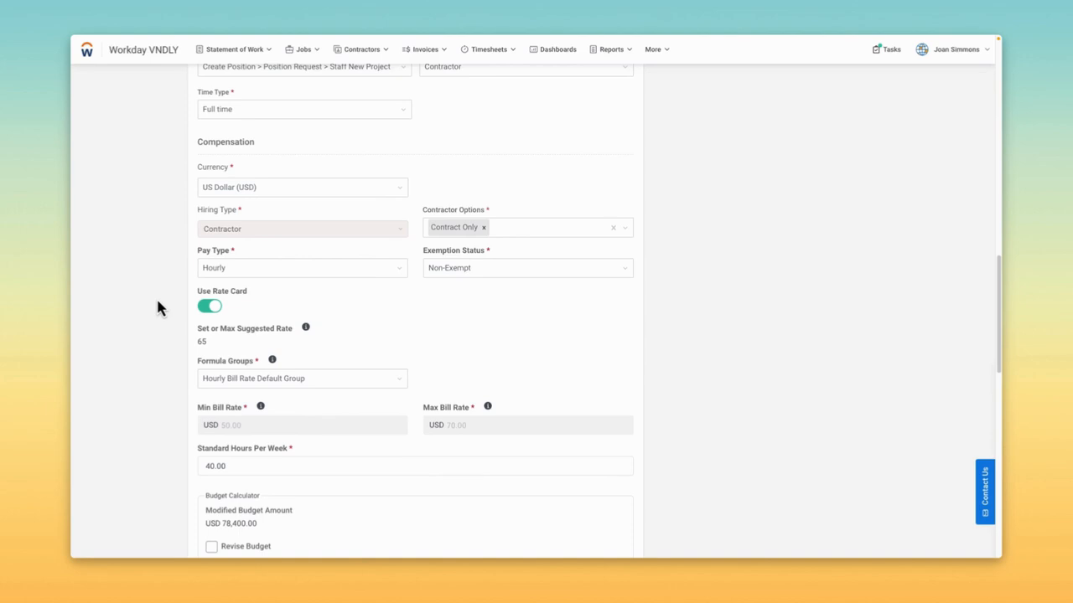
scroll(160, 309, "down", 1)
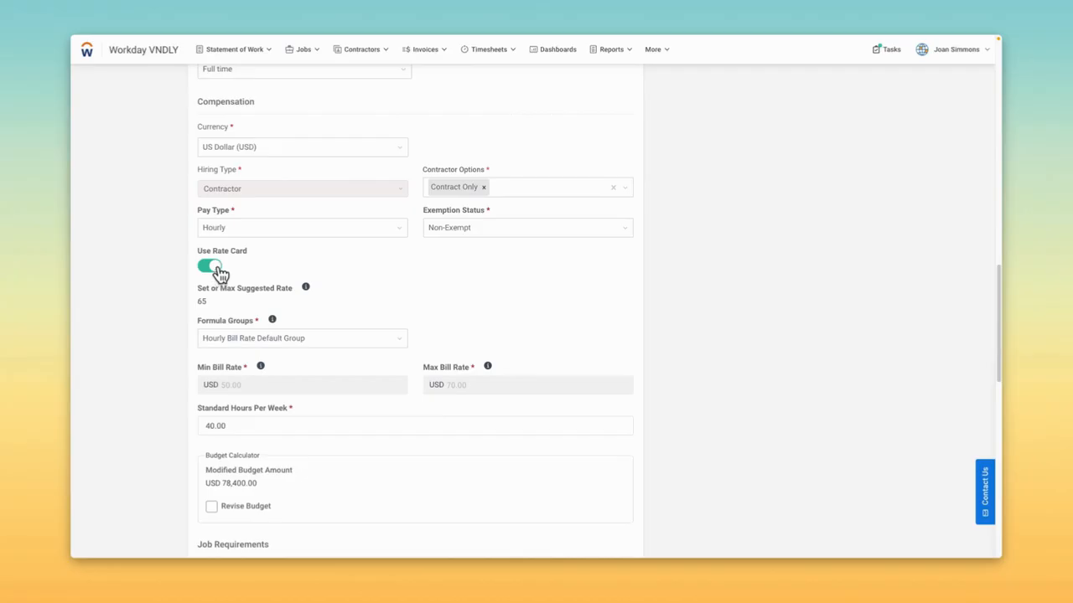
scroll(220, 276, "down", 1)
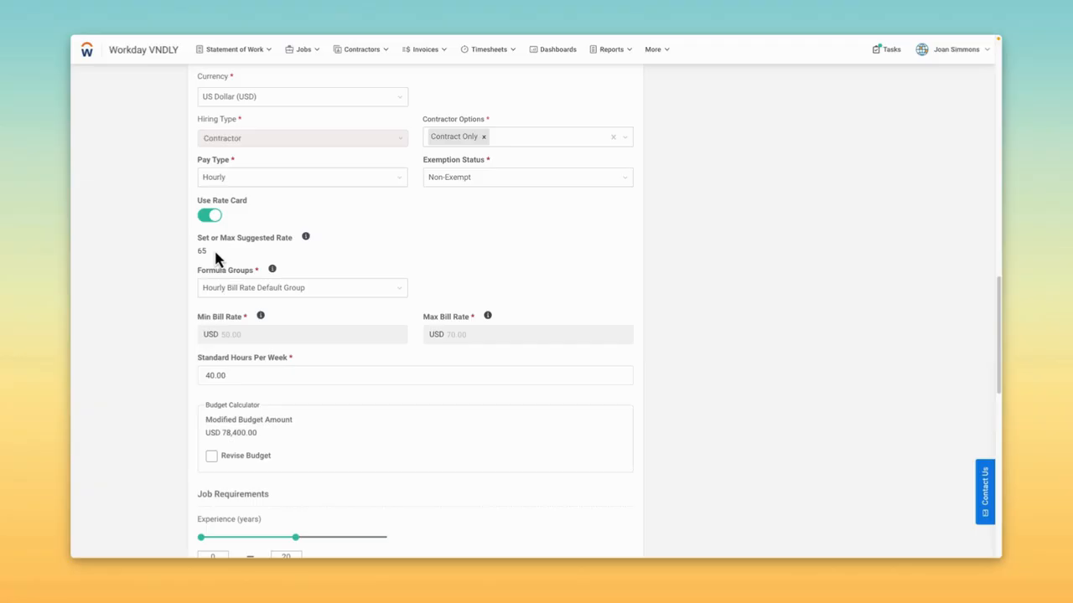
scroll(159, 284, "down", 3)
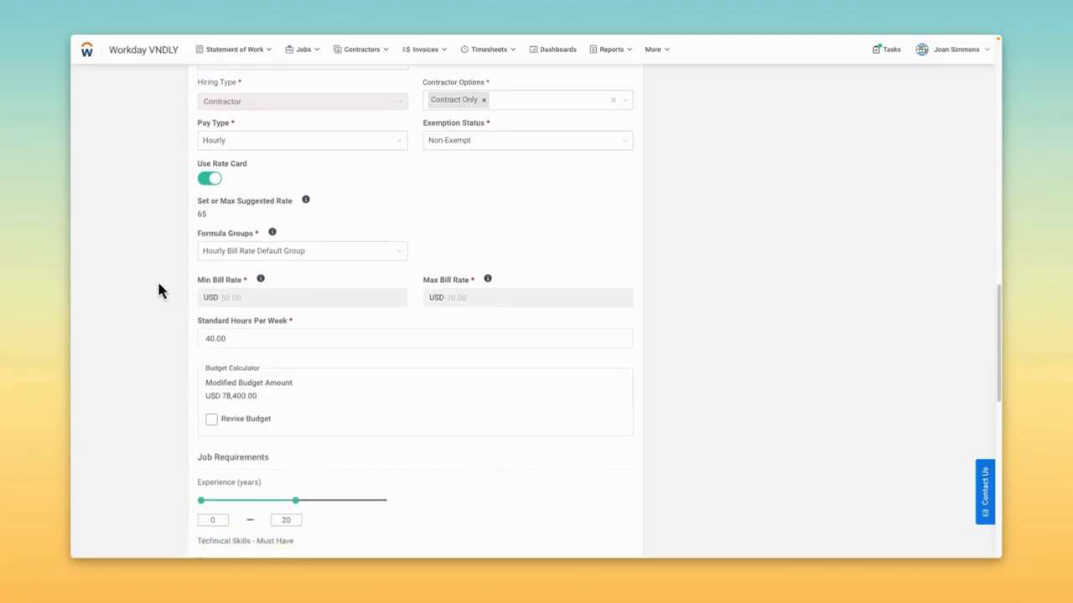
scroll(159, 290, "down", 3)
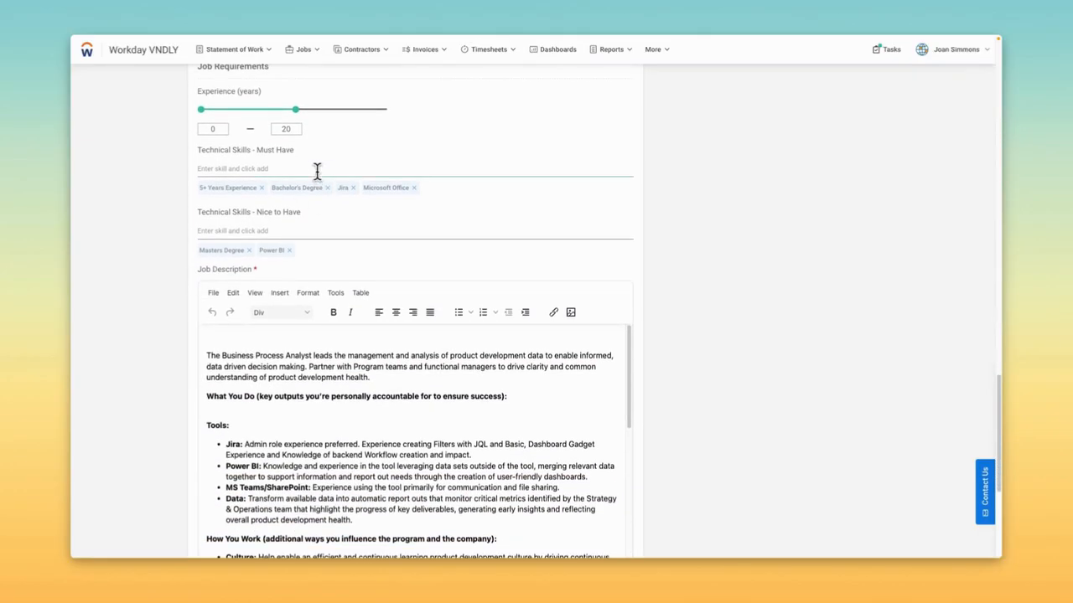
scroll(310, 231, "down", 1)
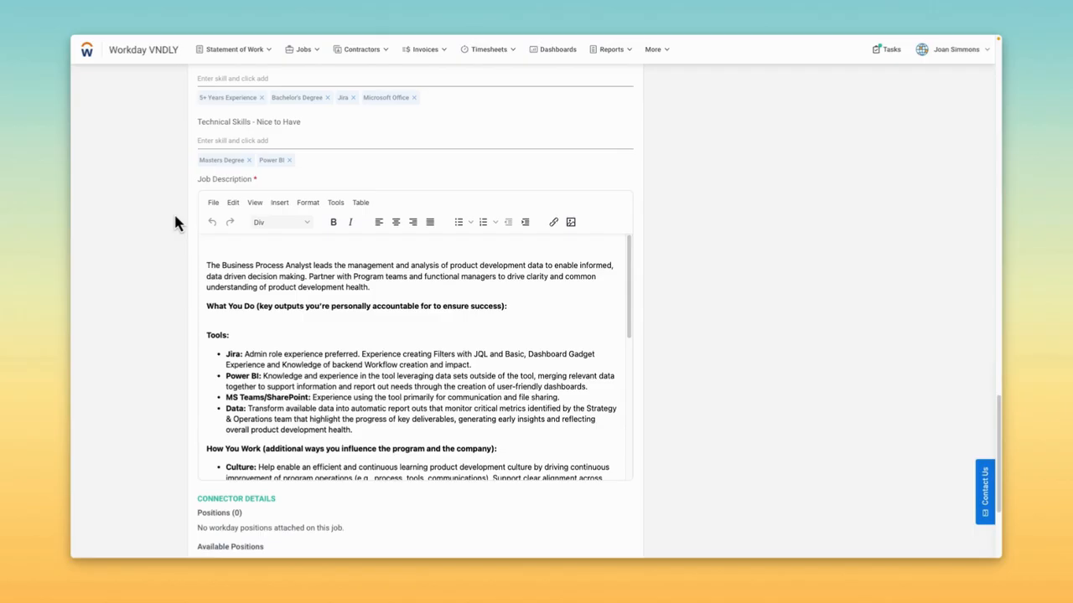
scroll(175, 223, "down", 2)
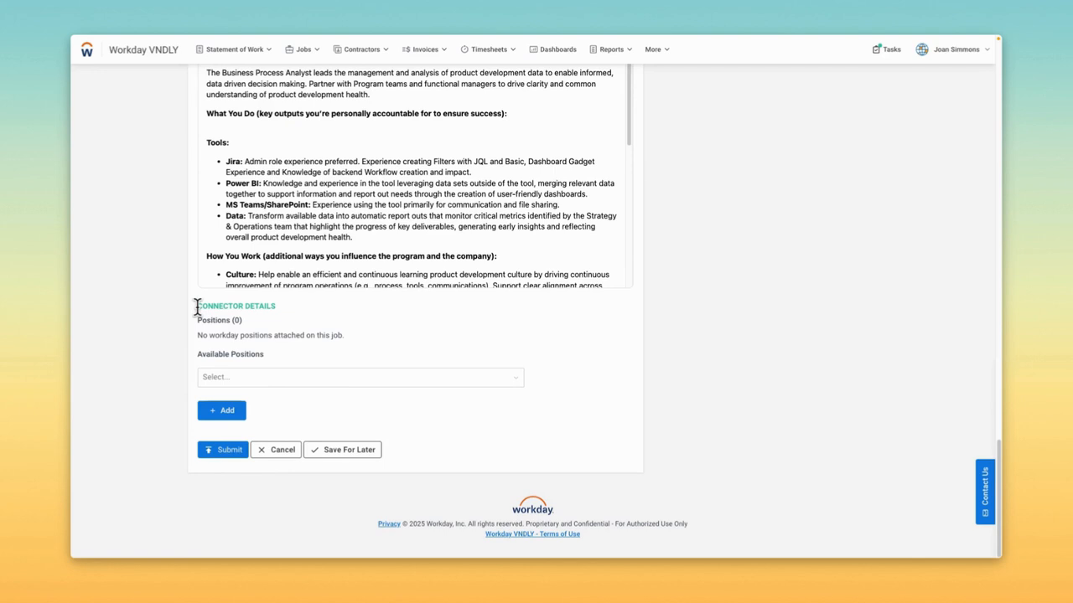
Attach the available position VP-00063 - Senior Business Analyst to the job and remove it again.
left_click(270, 376)
scroll(342, 439, "down", 1)
scroll(342, 450, "down", 1)
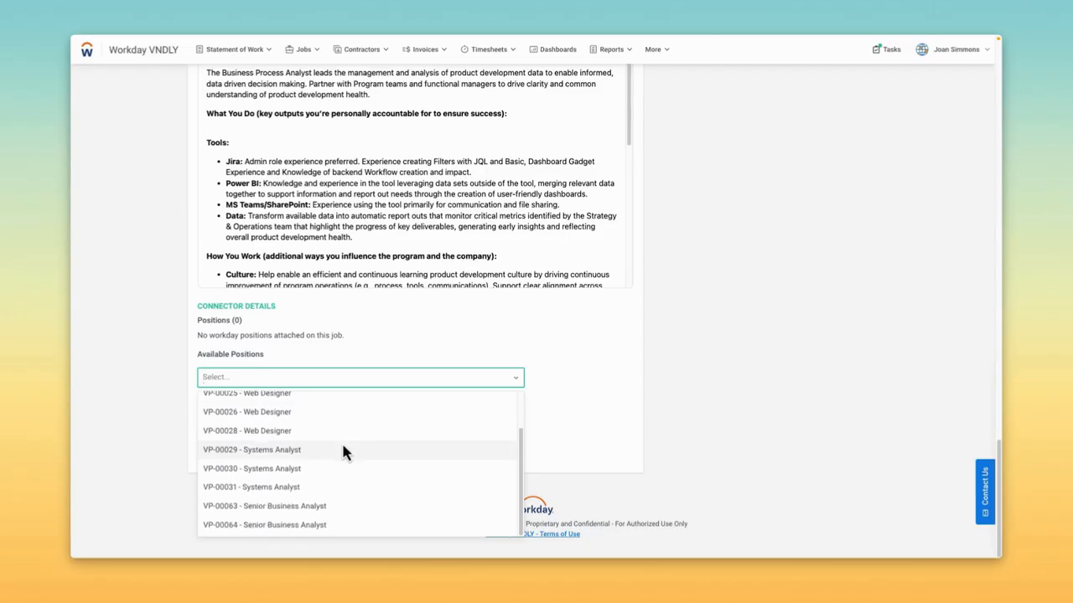
left_click(273, 507)
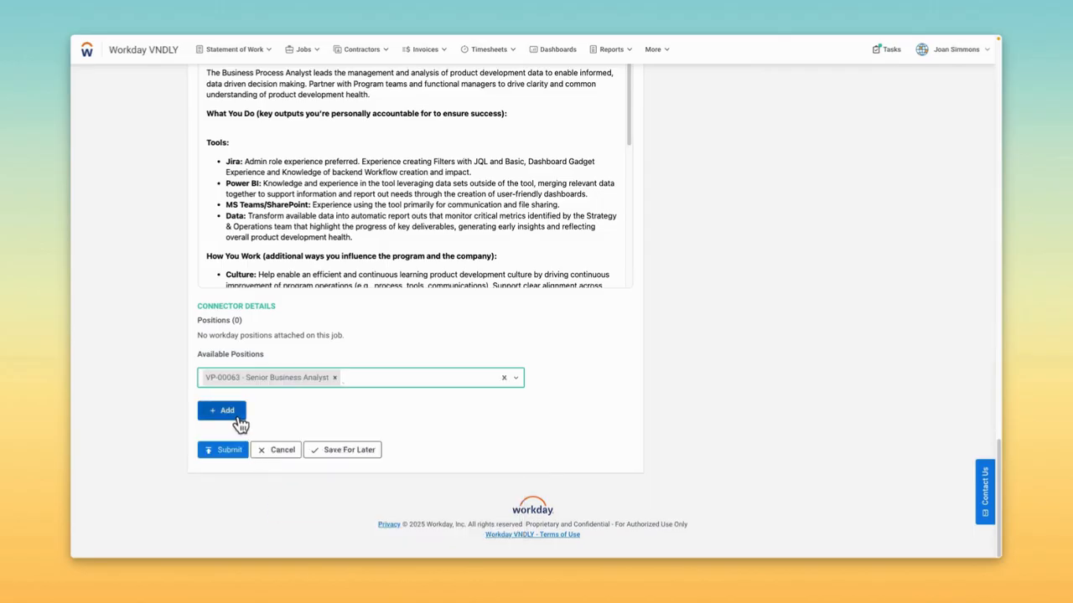
left_click(234, 415)
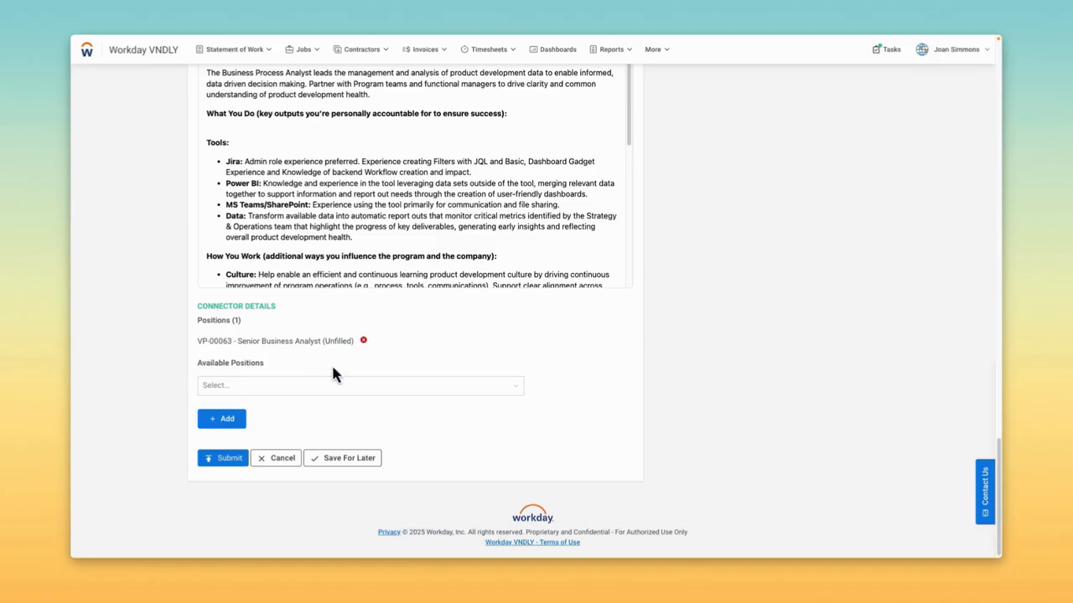
left_click(363, 341)
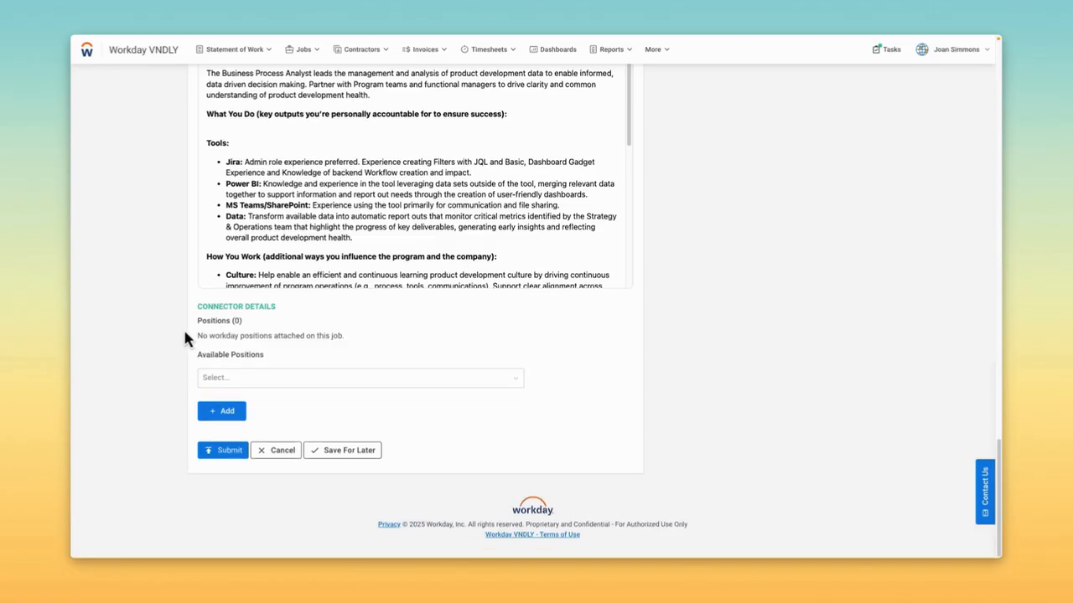
Recheck the compensation section and submit the job without a pre-identified candidate.
scroll(185, 338, "up", 3)
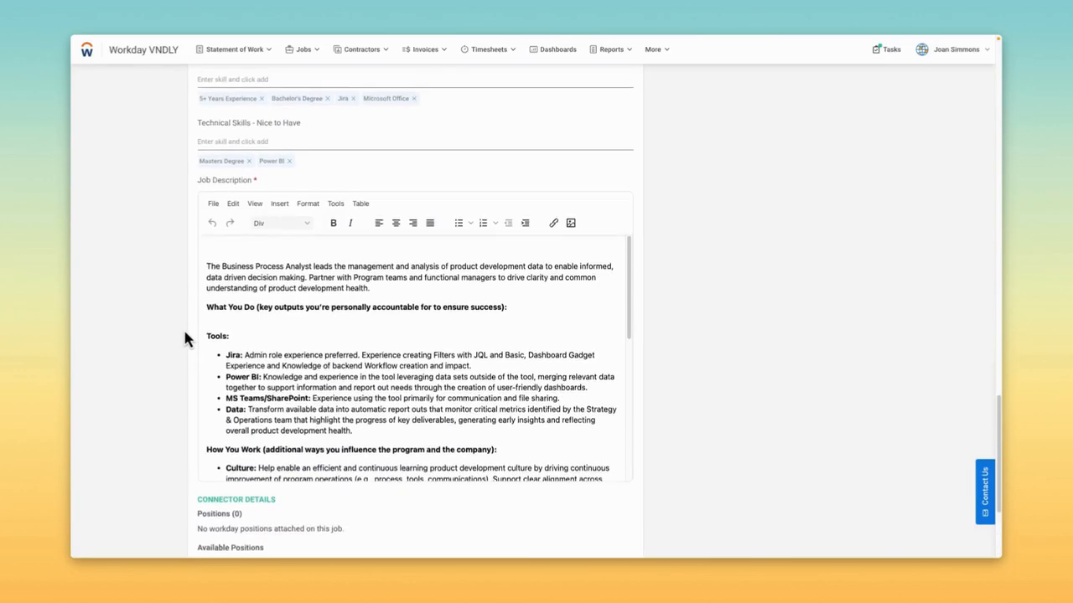
scroll(186, 337, "up", 8)
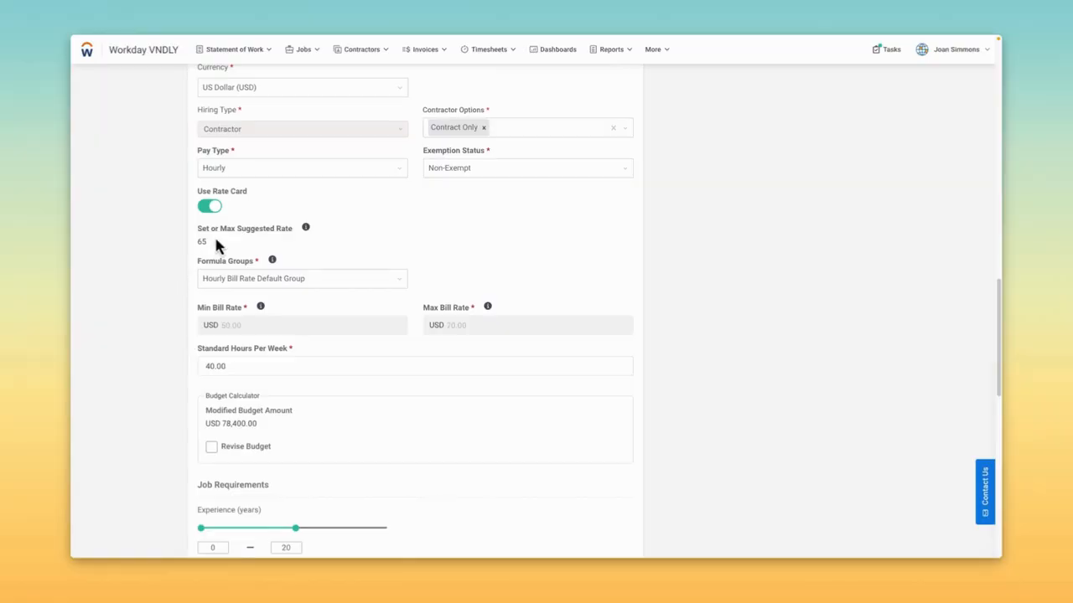
scroll(163, 416, "down", 15)
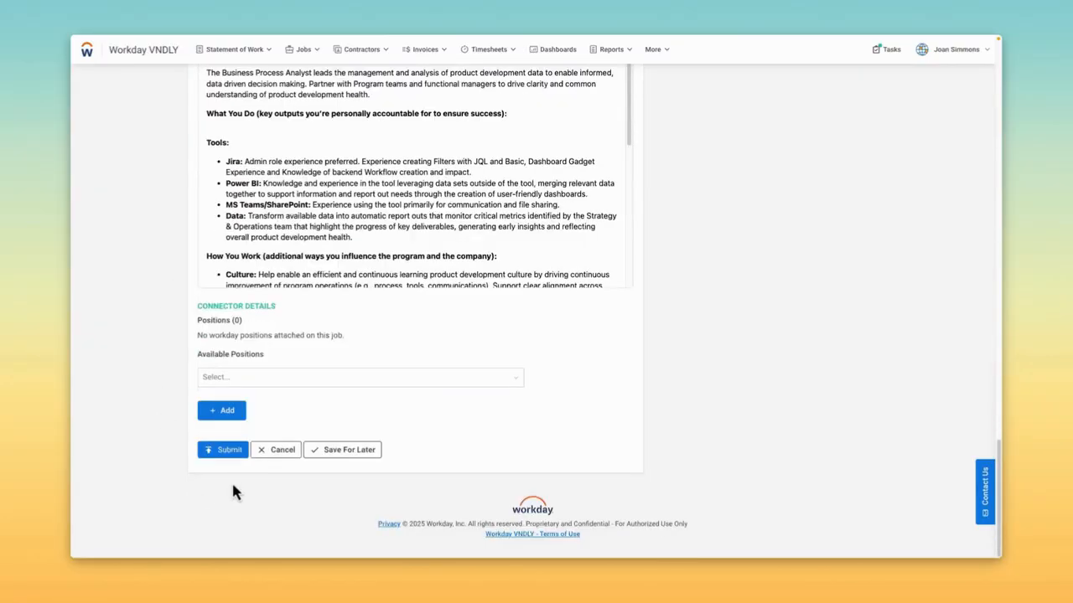
left_click(228, 453)
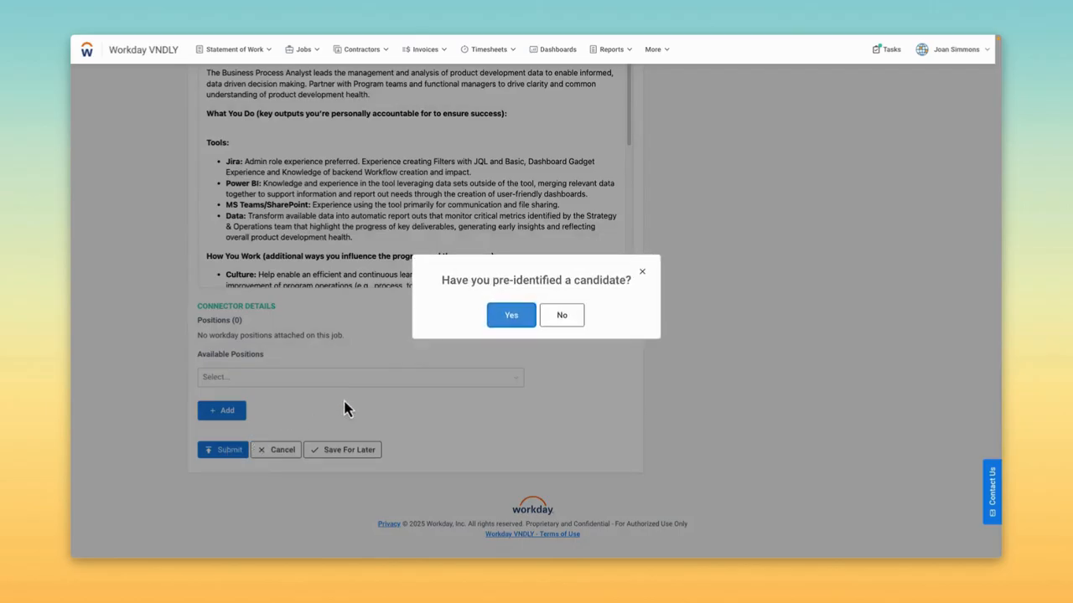
left_click(565, 318)
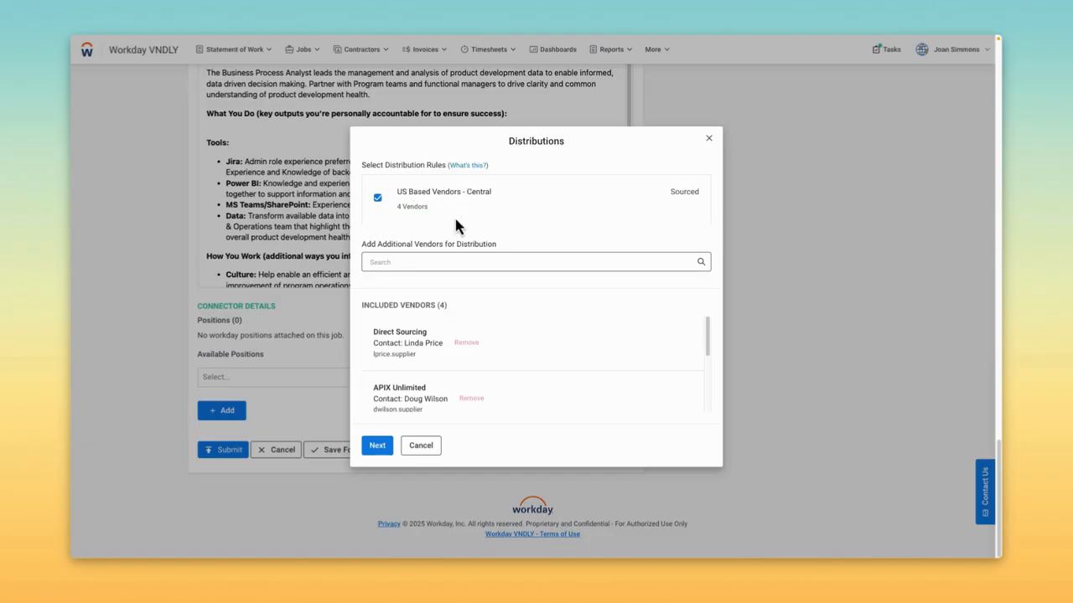
Review the vendors included by the US Based Vendors - Central distribution rule and continue with that distribution.
scroll(455, 363, "down", 1)
scroll(453, 360, "down", 2)
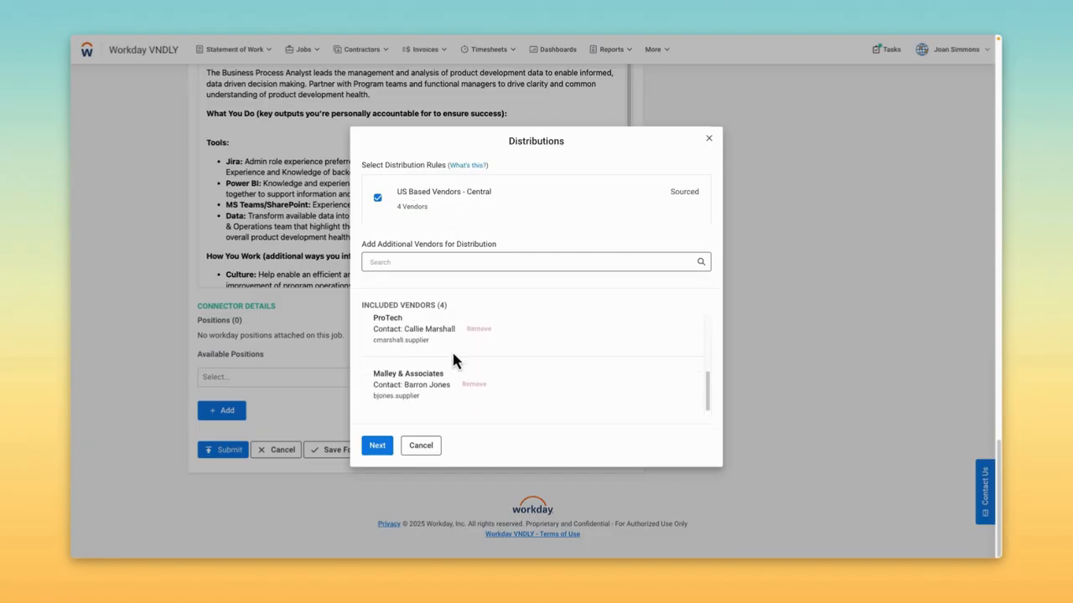
scroll(503, 360, "up", 5)
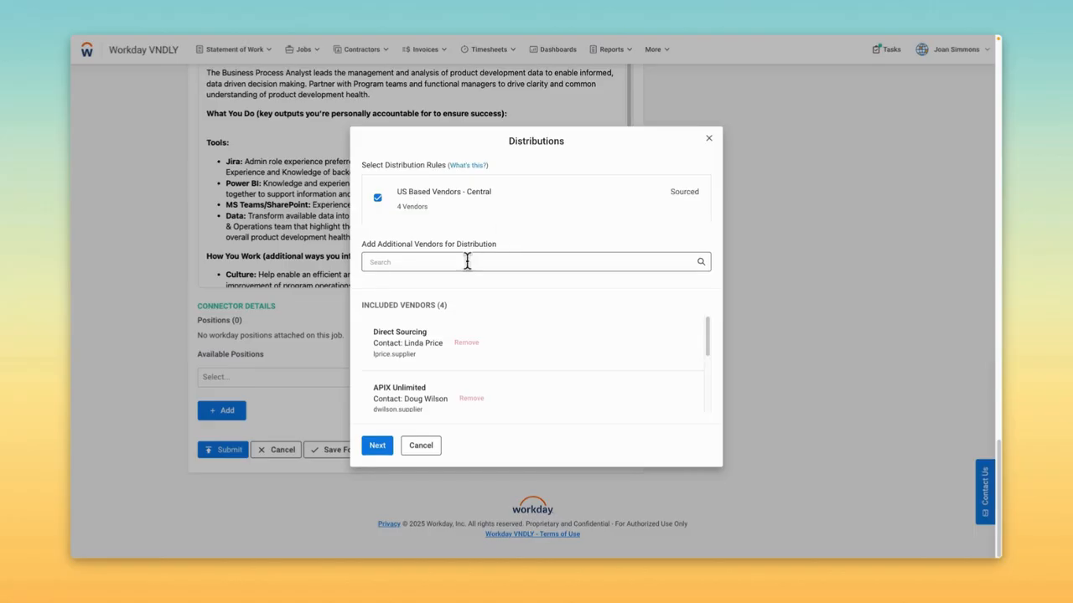
left_click(379, 448)
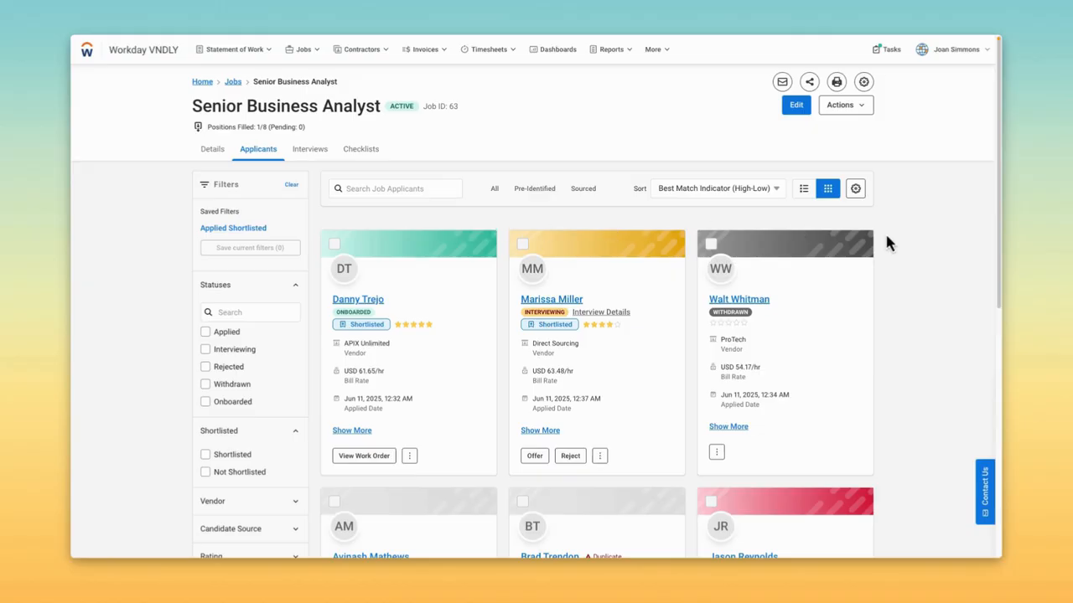
Examine the Senior Business Analyst applicant cards for statuses, bill rates and duplicate flags, and the additional actions for the shortlisted, applied candidate.
scroll(894, 248, "down", 3)
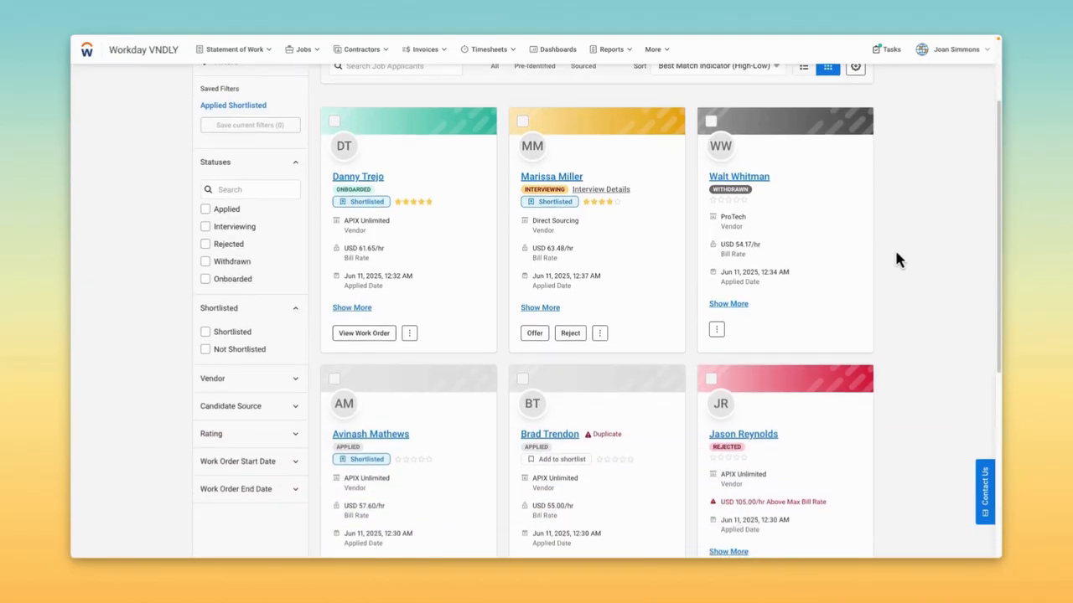
scroll(894, 248, "down", 3)
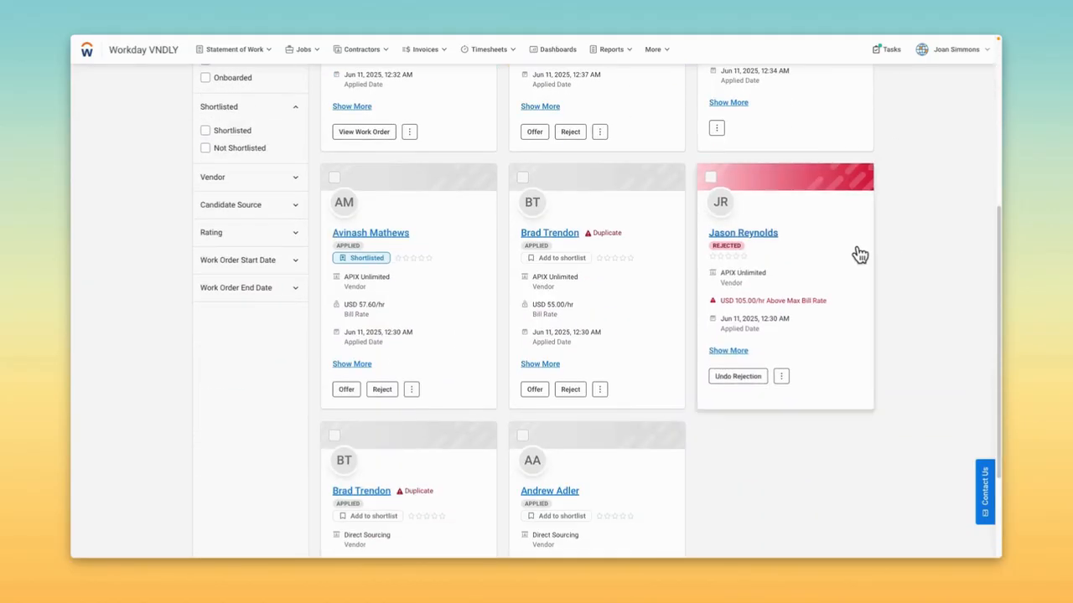
scroll(856, 256, "down", 1)
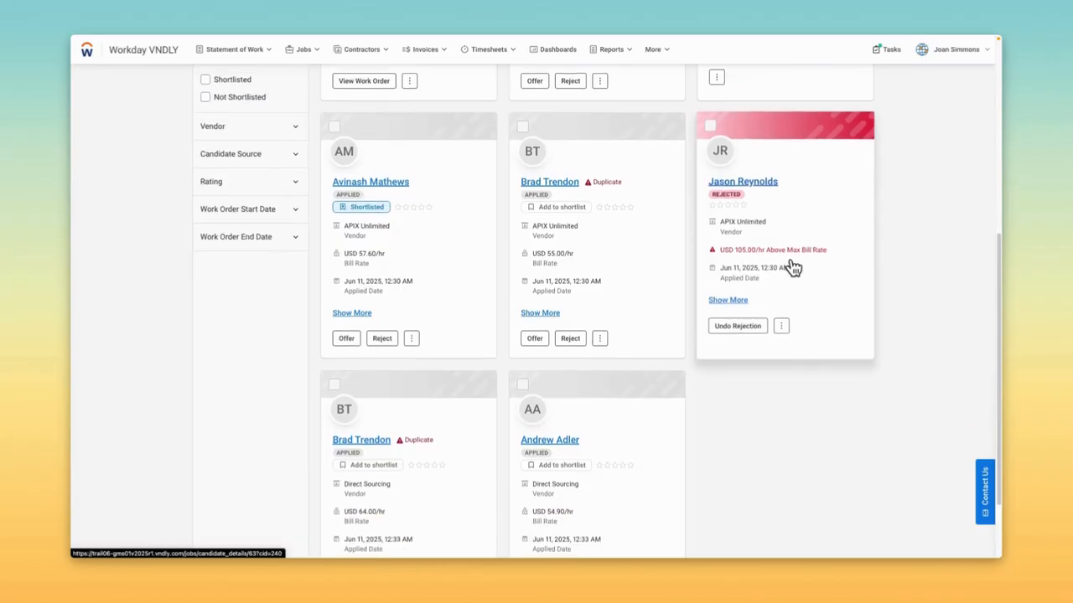
scroll(790, 266, "down", 1)
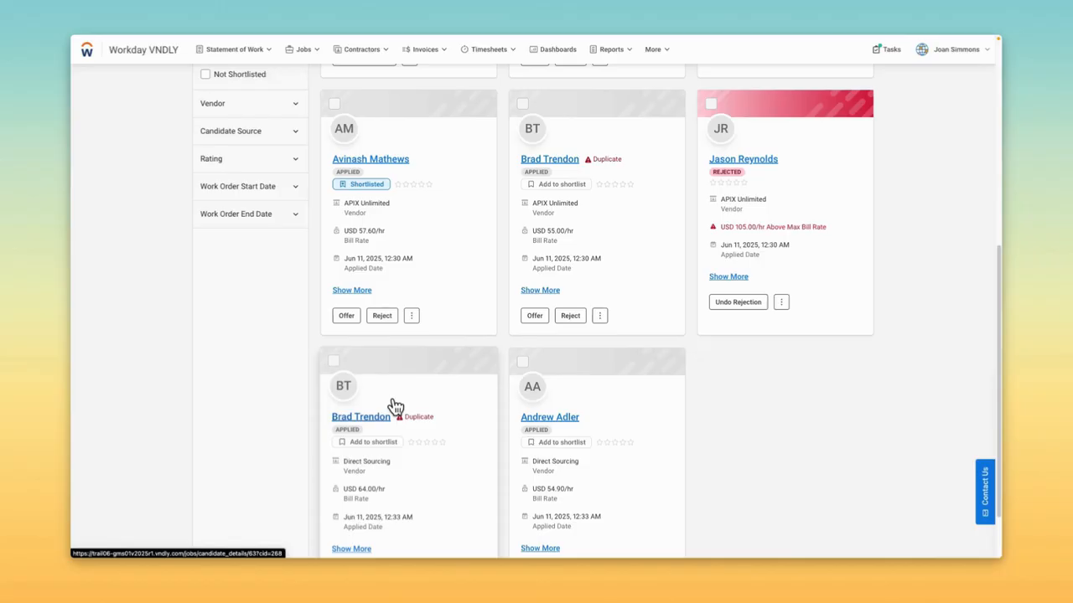
left_click(411, 318)
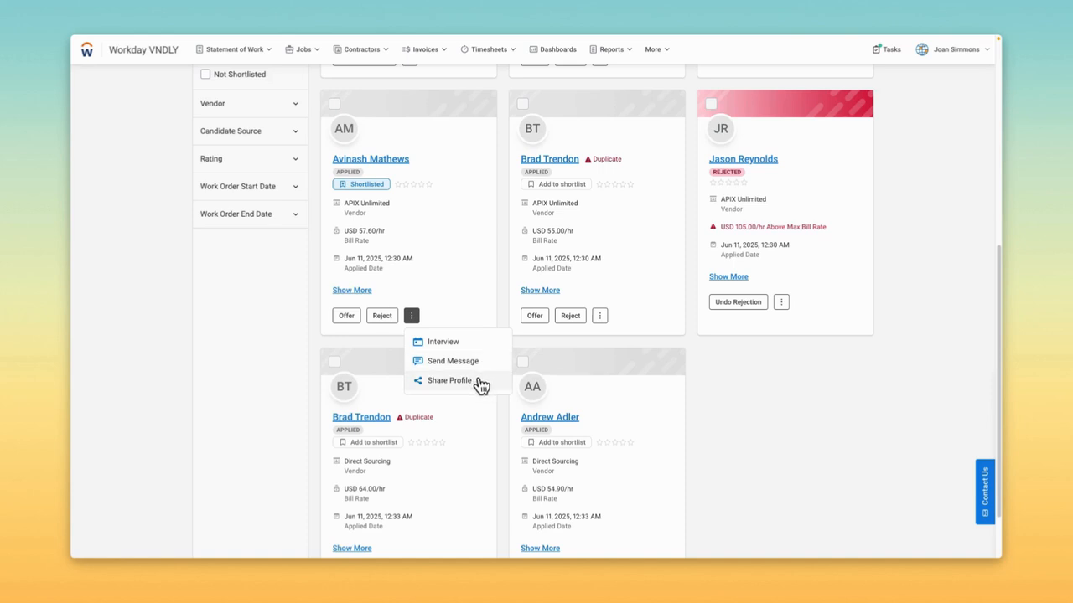
left_click(747, 361)
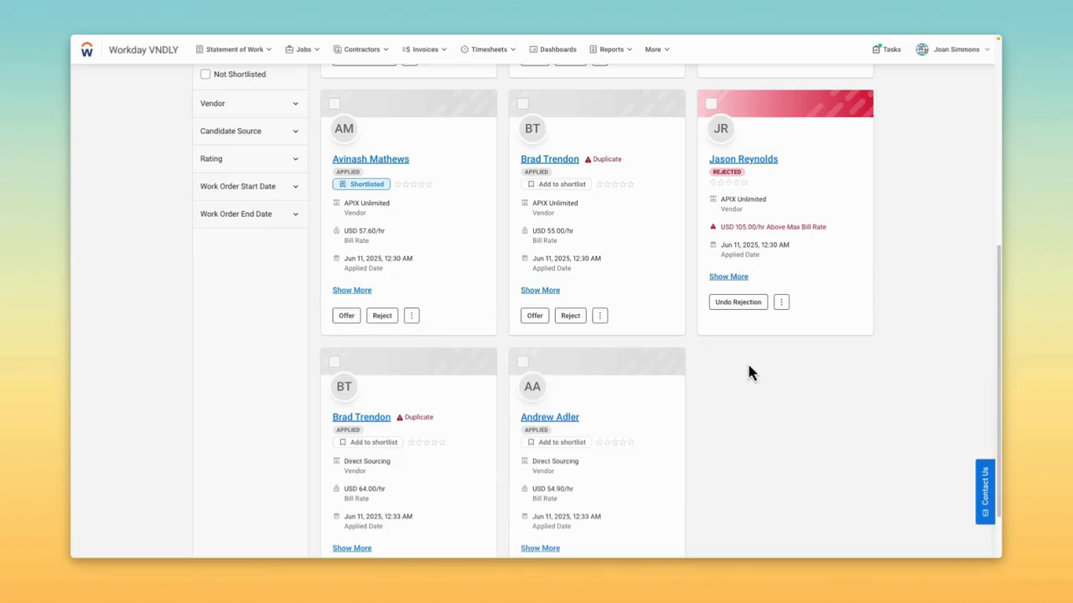
scroll(747, 361, "up", 2)
scroll(750, 369, "up", 2)
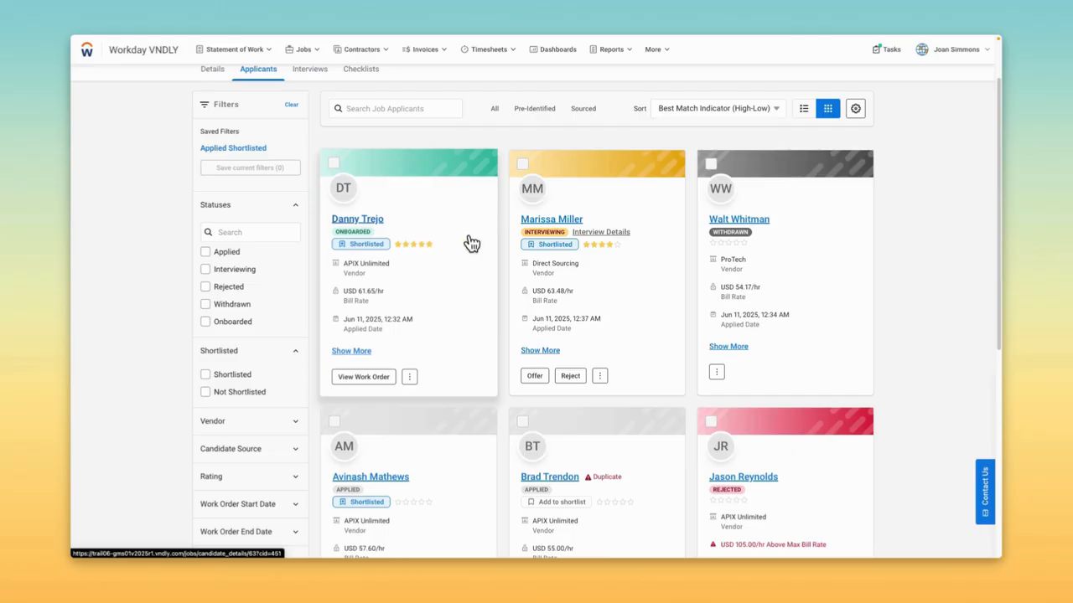
Open the interviewing applicant's profile and review the skills, candidate details, work order, checklist progress and candidate feedback.
left_click(543, 220)
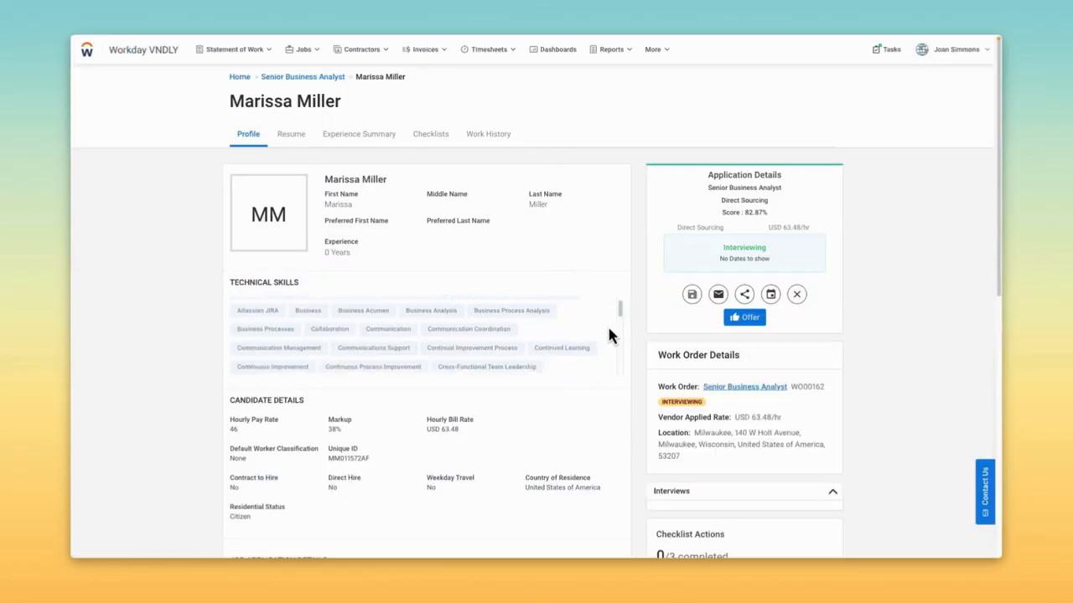
scroll(503, 331, "down", 2)
scroll(482, 335, "up", 2)
scroll(182, 323, "down", 2)
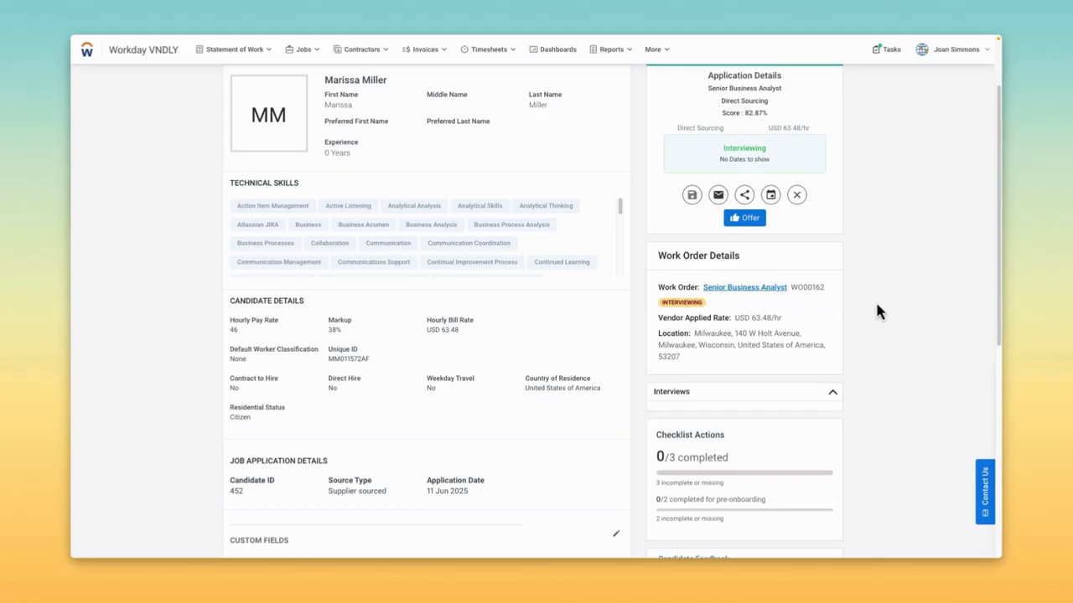
scroll(880, 308, "down", 4)
scroll(884, 307, "down", 1)
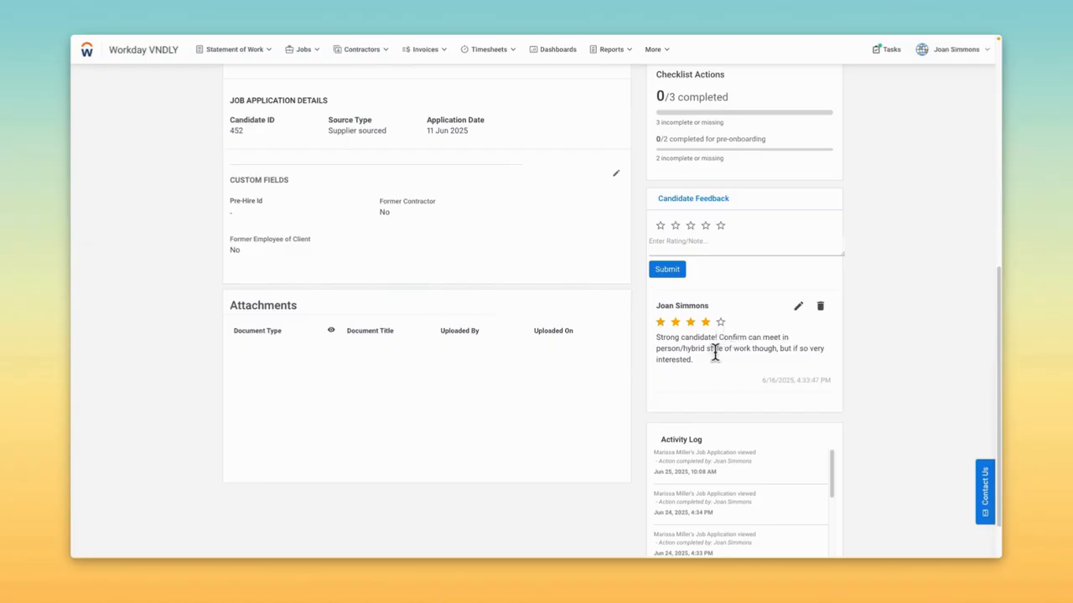
scroll(714, 353, "up", 5)
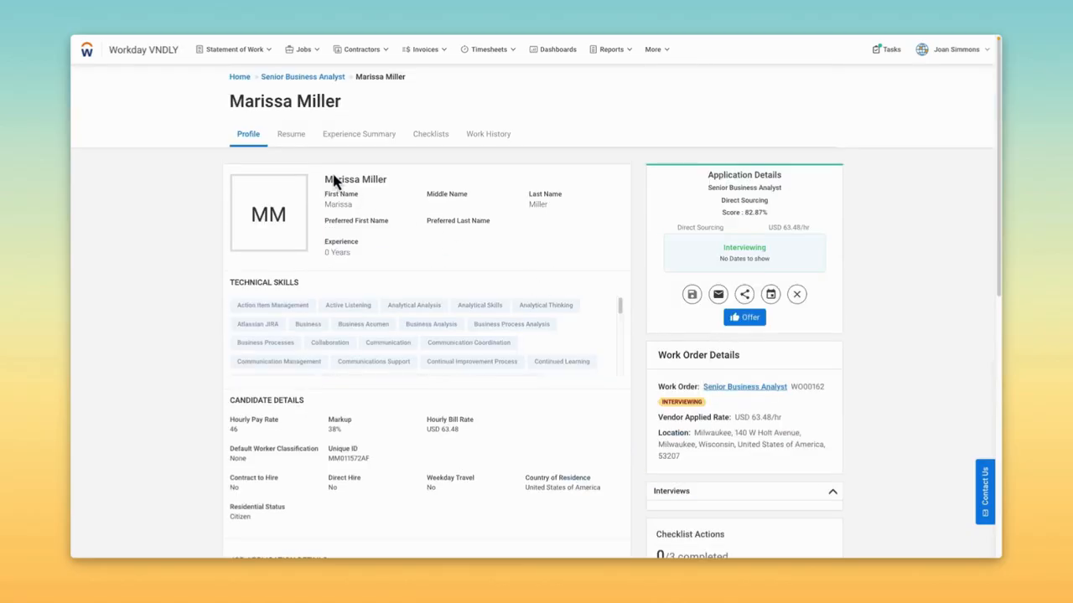
Look through the candidate's resume and checklist actions, and return to the profile.
left_click(291, 136)
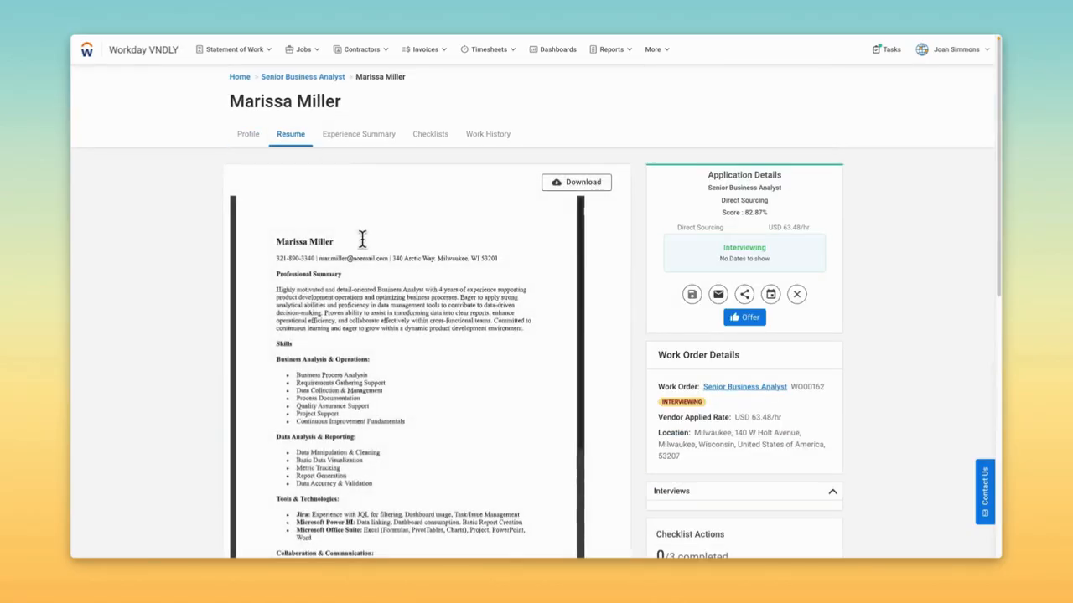
scroll(362, 234, "down", 2)
scroll(362, 237, "up", 2)
left_click(431, 135)
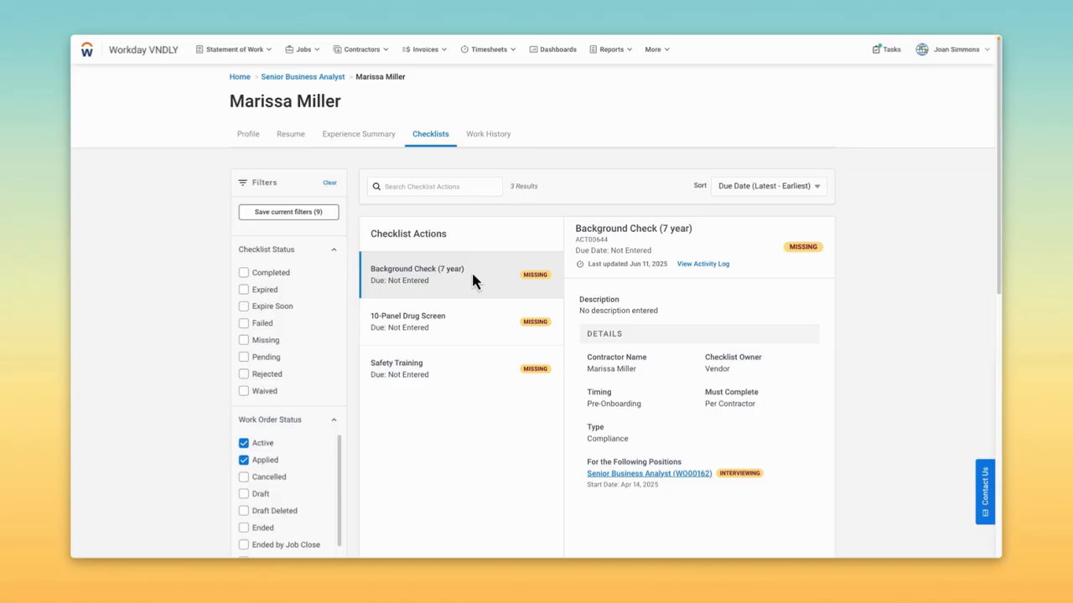
left_click(250, 139)
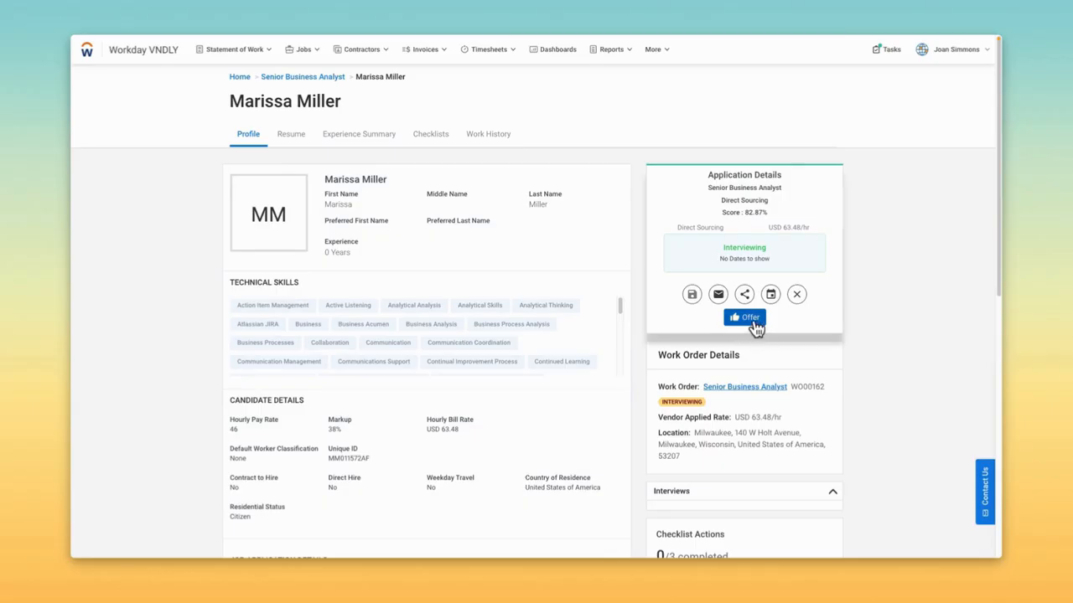